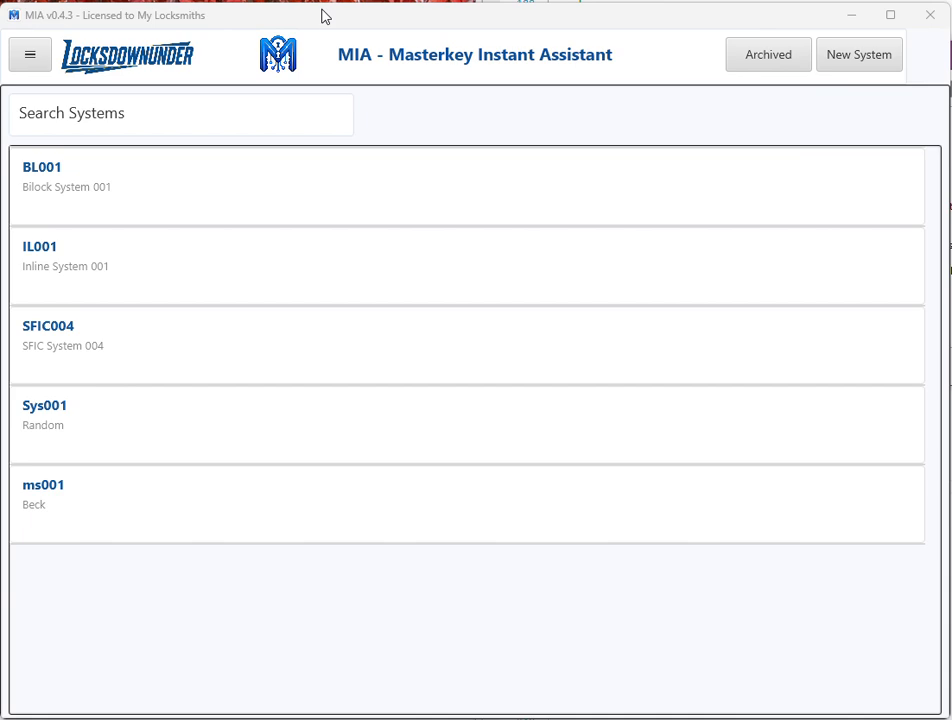
Create and save a new key system numbered X001 with the client name BMP.
{"action": "left_click", "coordinate": [877, 62]}
{"action": "left_click", "coordinate": [497, 195]}
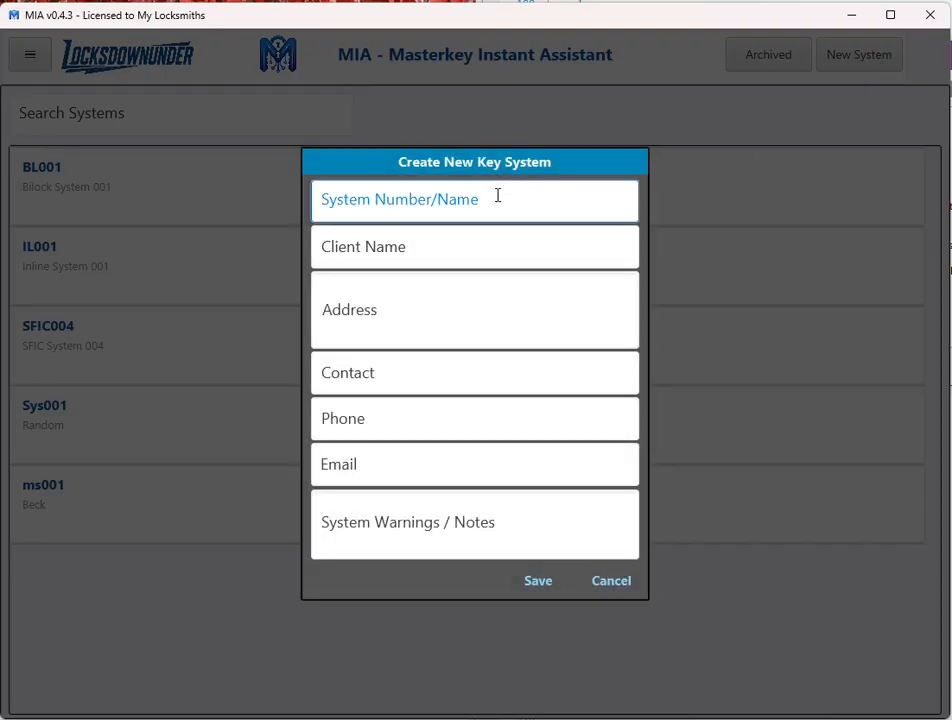
{"action": "type", "text": "x"}
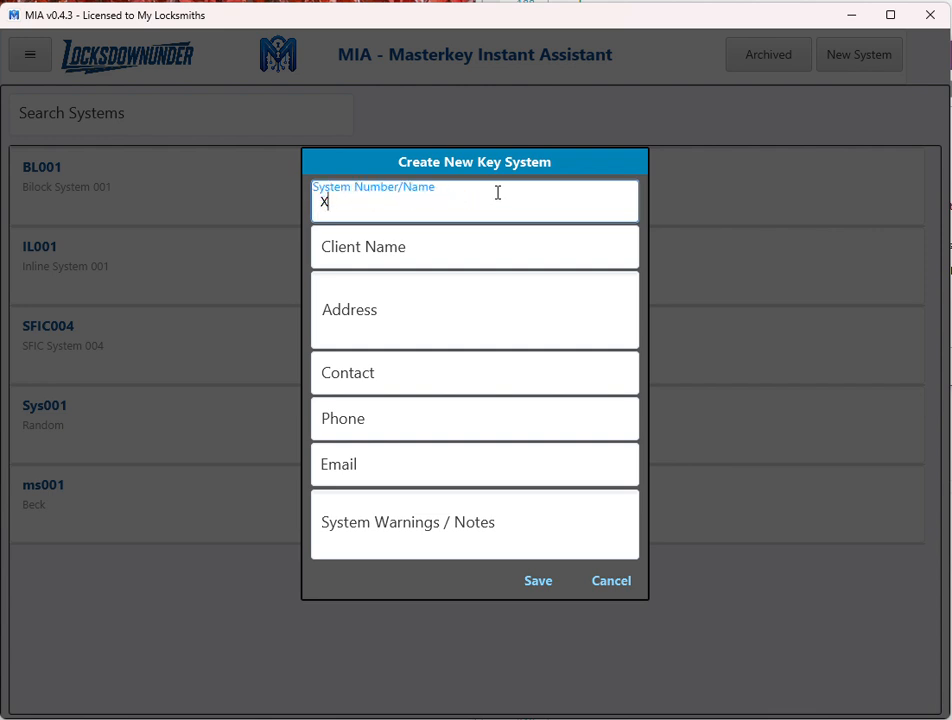
{"action": "type", "text": "001"}
{"action": "left_click", "coordinate": [497, 246]}
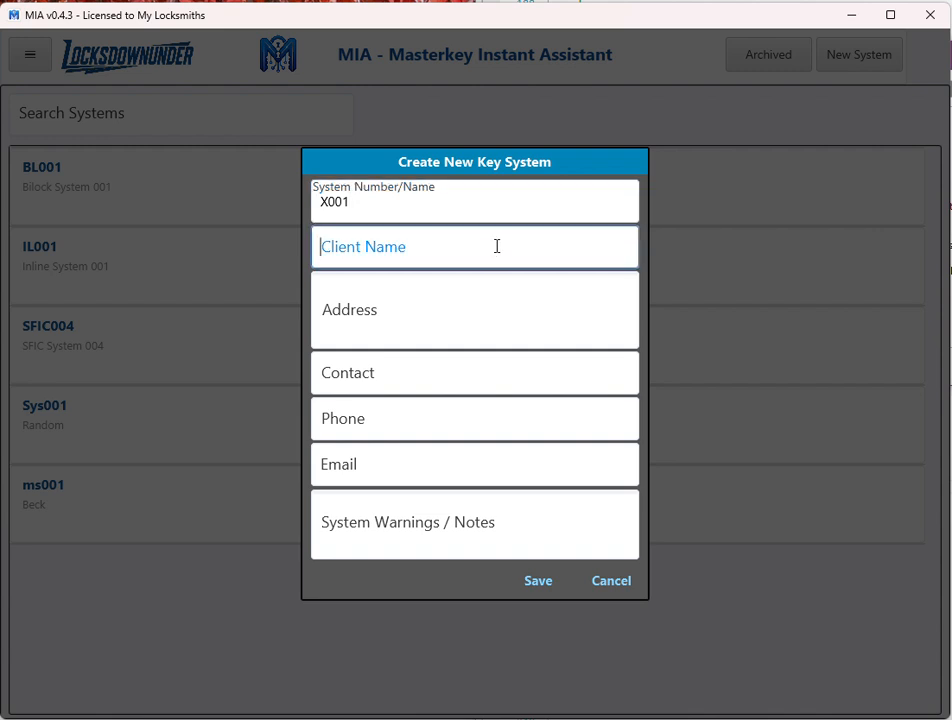
{"action": "type", "text": "BMP"}
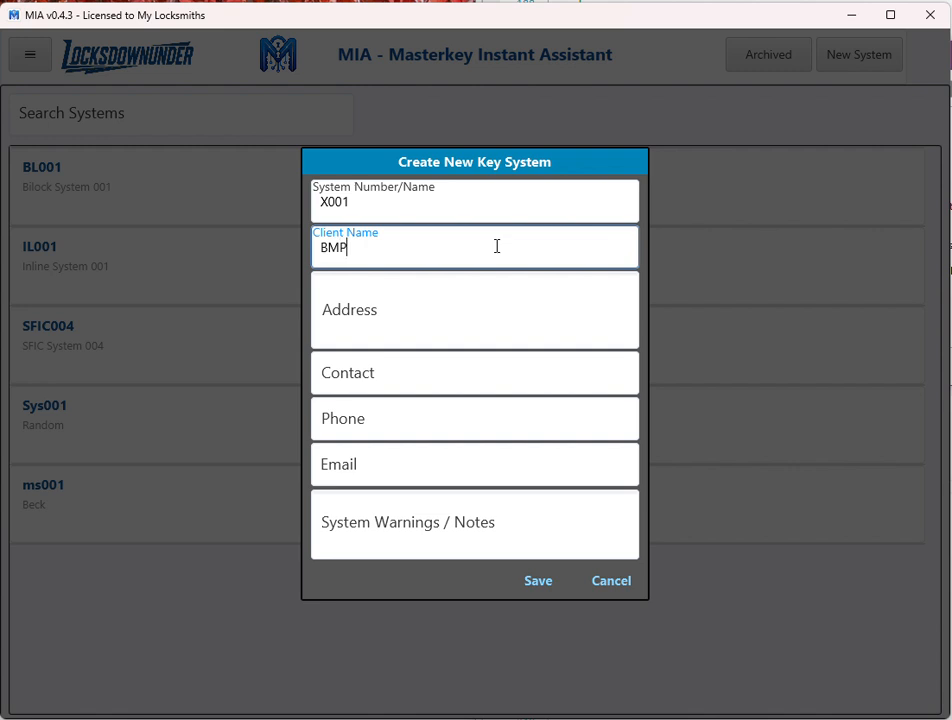
{"action": "left_click", "coordinate": [529, 308]}
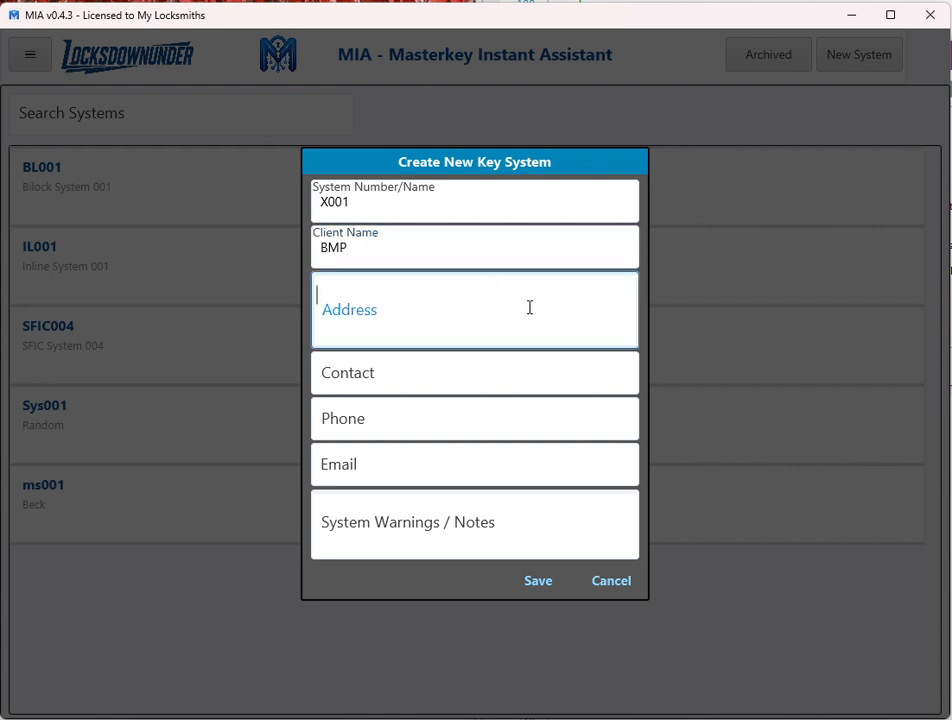
{"action": "left_click", "coordinate": [538, 582]}
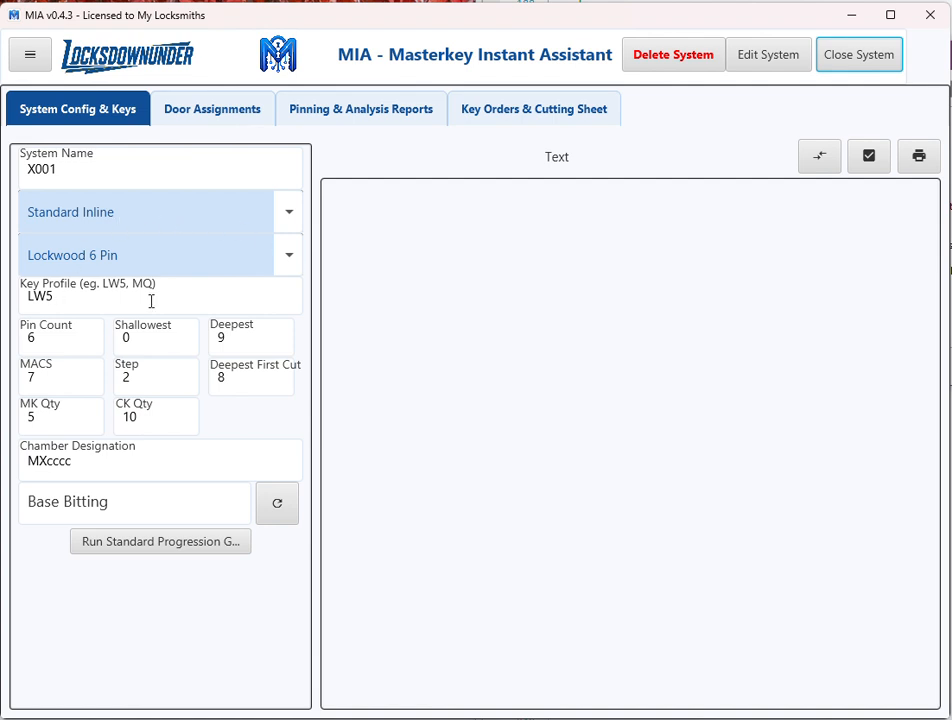
Configure the system with CK Qty 100, MK Qty 50 and chamber designation MMcccc.
{"action": "left_click", "coordinate": [148, 424]}
{"action": "type", "text": "0"}
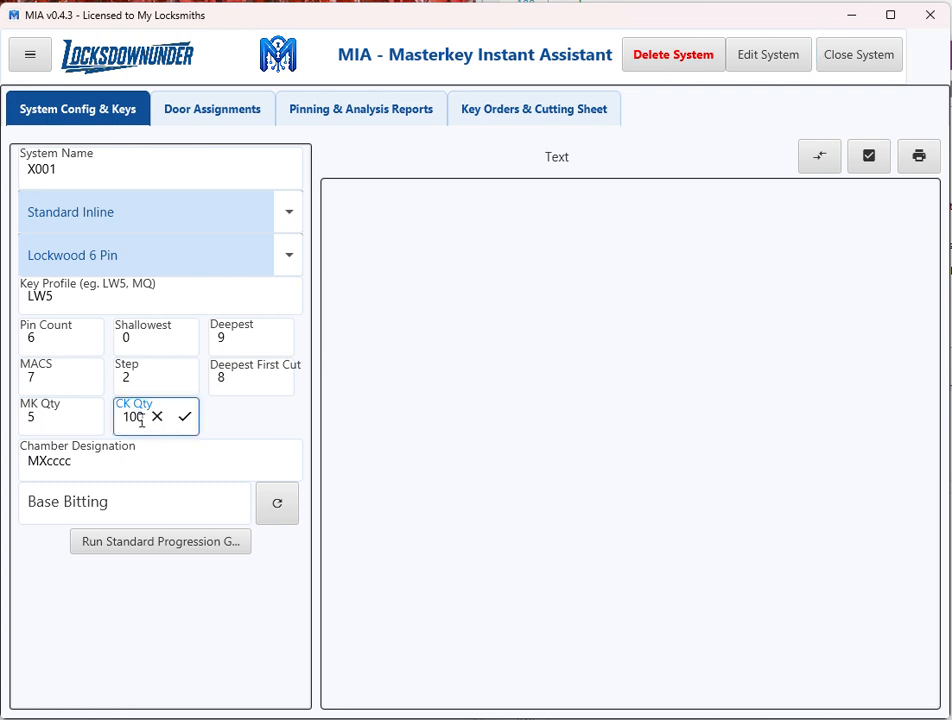
{"action": "left_click", "coordinate": [86, 420]}
{"action": "type", "text": "0"}
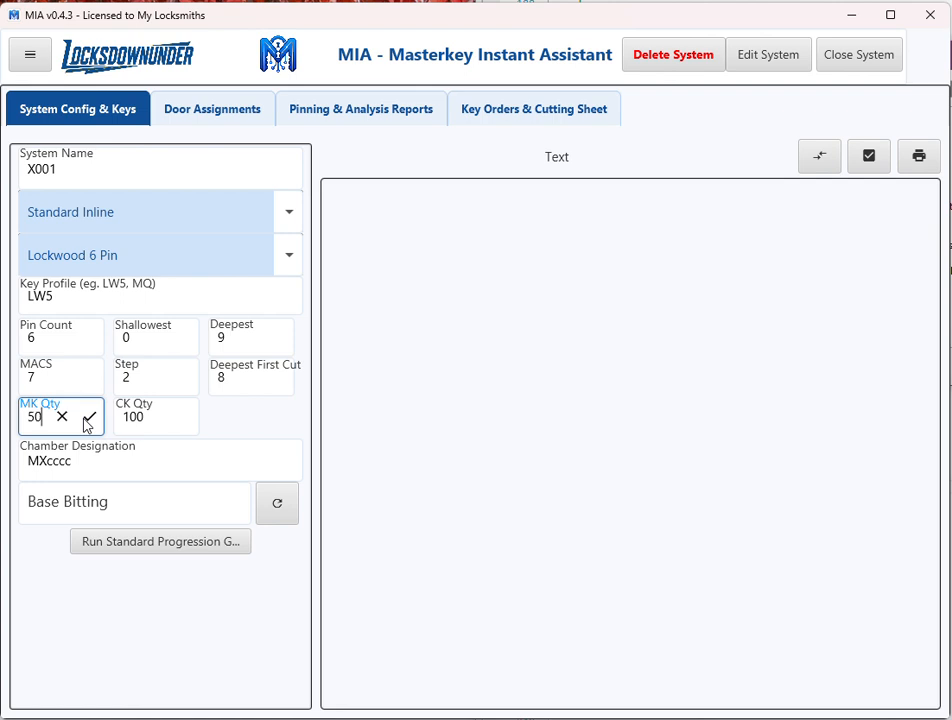
{"action": "left_click", "coordinate": [46, 461]}
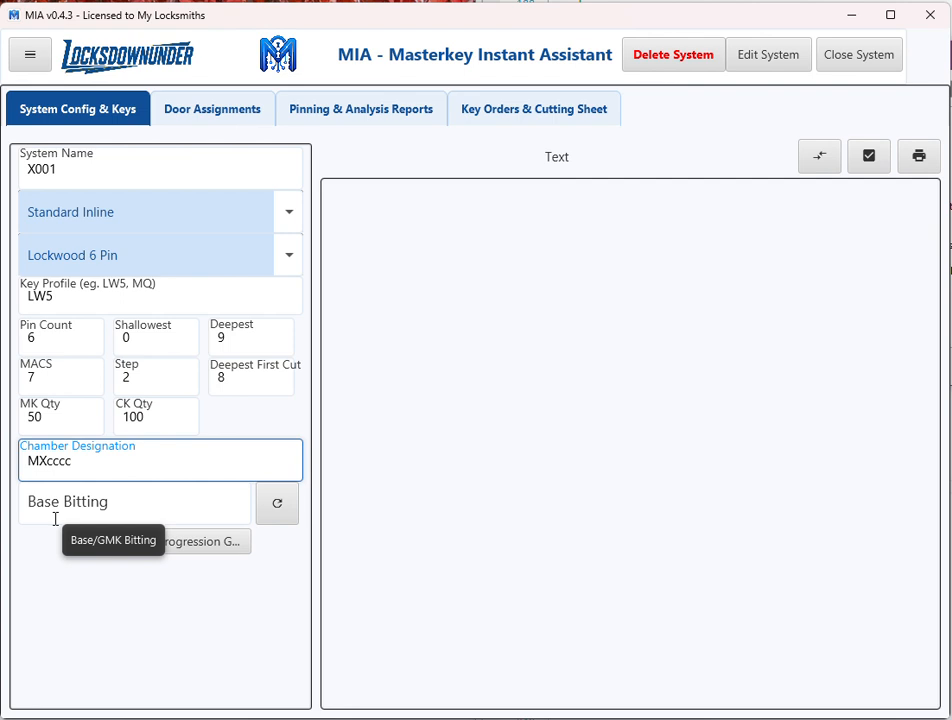
{"action": "key", "text": "BackSpace"}
{"action": "type", "text": "M"}
Generate a random base bitting and run the standard progression for the system.
{"action": "left_click", "coordinate": [277, 506]}
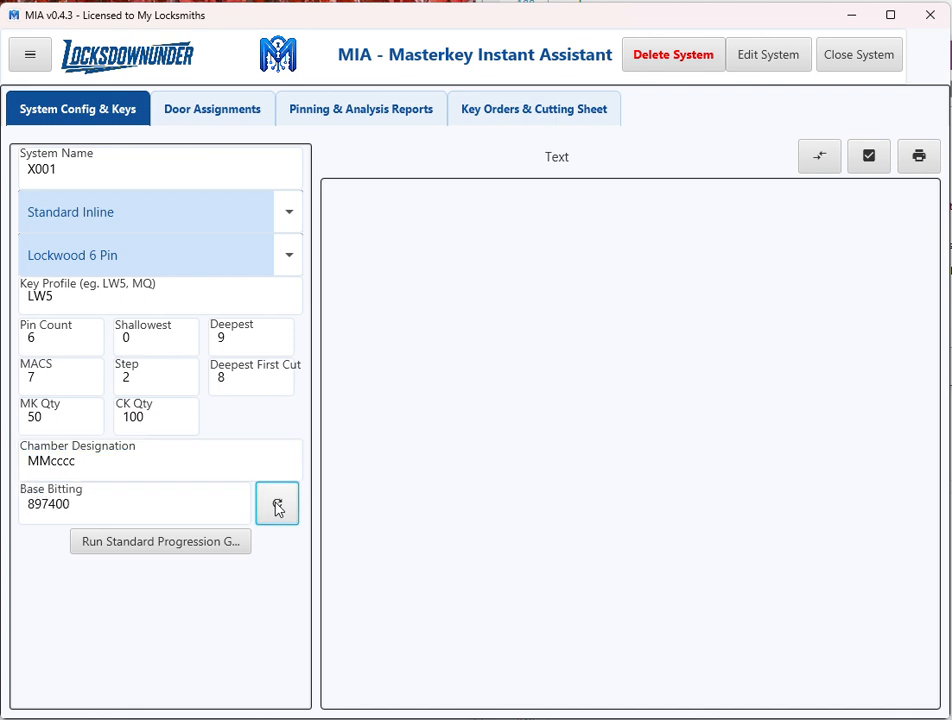
{"action": "left_click", "coordinate": [278, 508]}
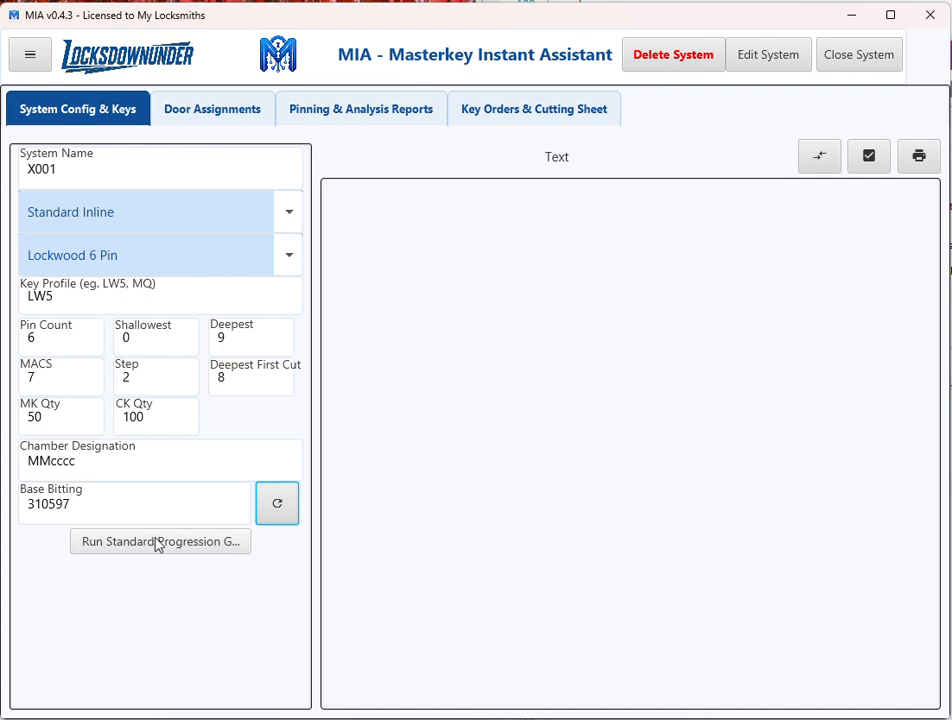
{"action": "left_click", "coordinate": [157, 543]}
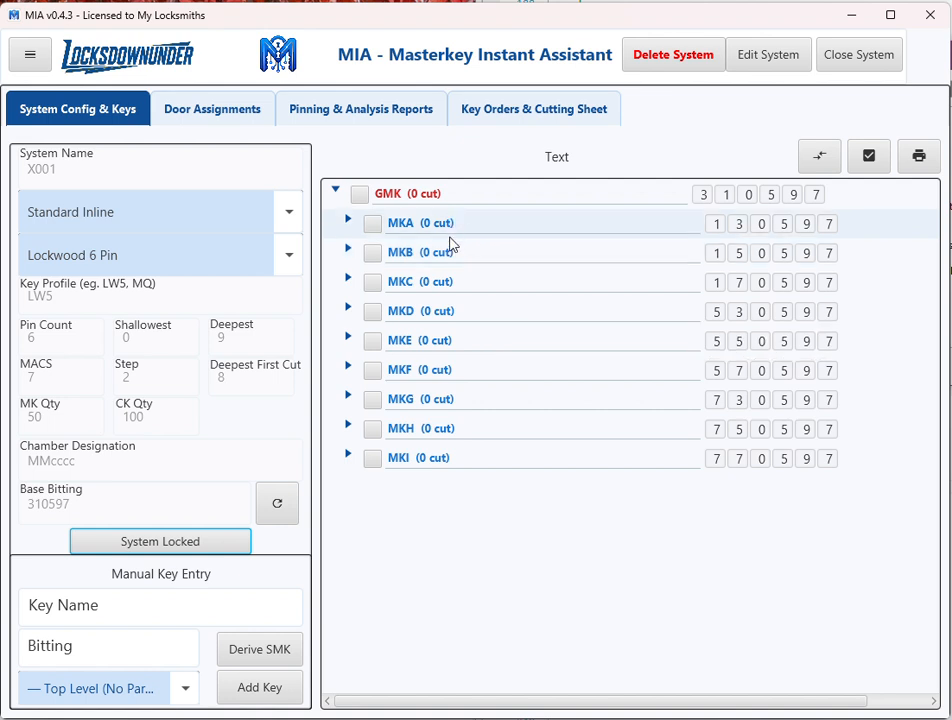
Give the GMK the description "Grand Master key" and save it.
{"action": "double_click", "coordinate": [447, 197]}
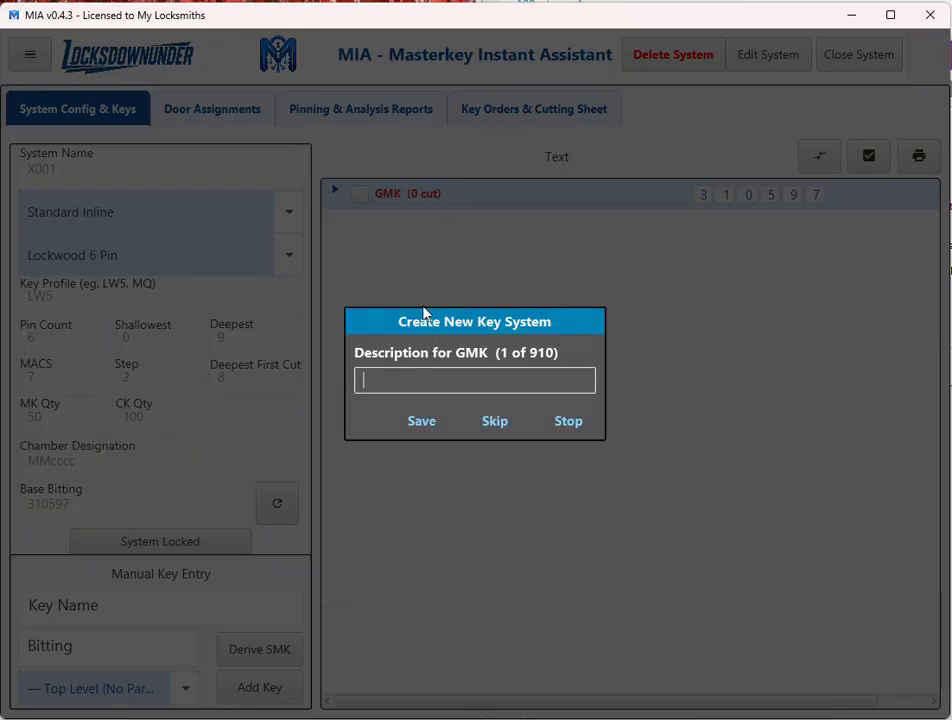
{"action": "type", "text": "Grand Master key"}
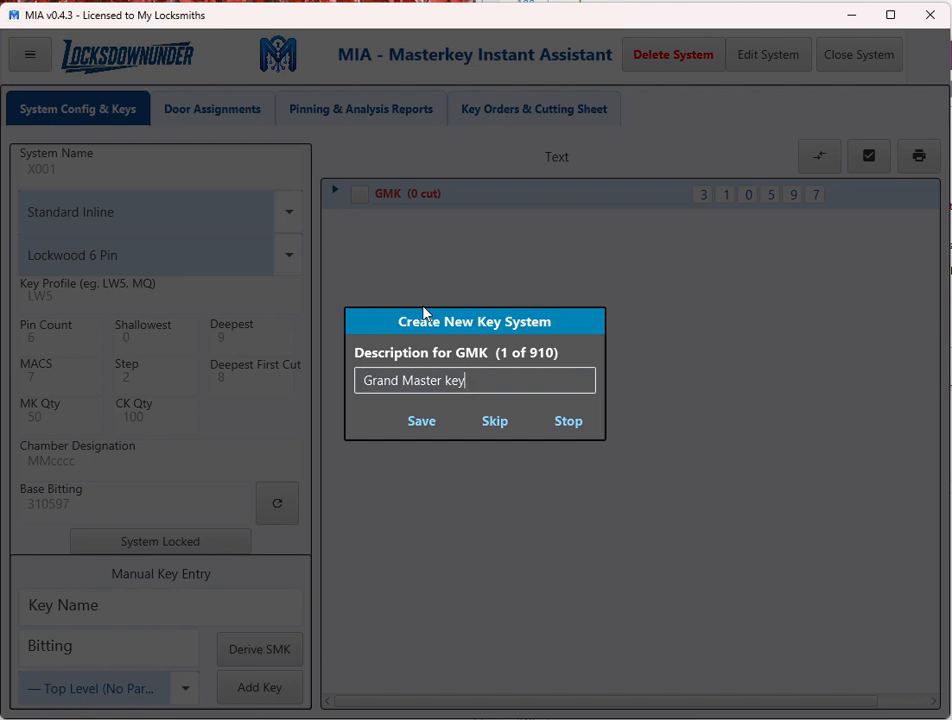
{"action": "left_click", "coordinate": [421, 421]}
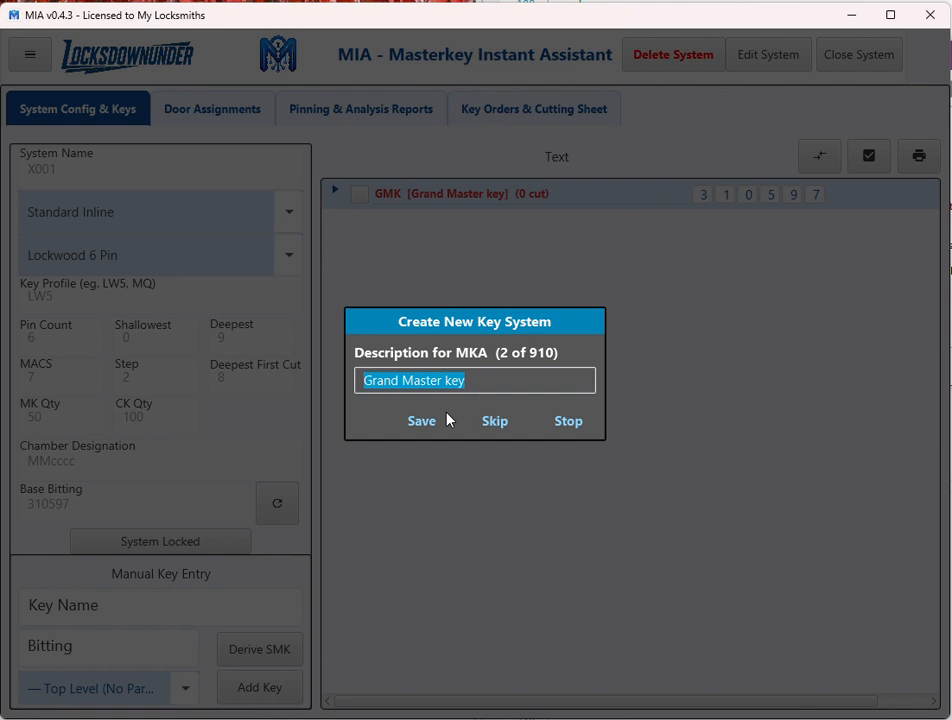
Save the description "Building A Master Key" for MKA.
{"action": "type", "text": "Build"}
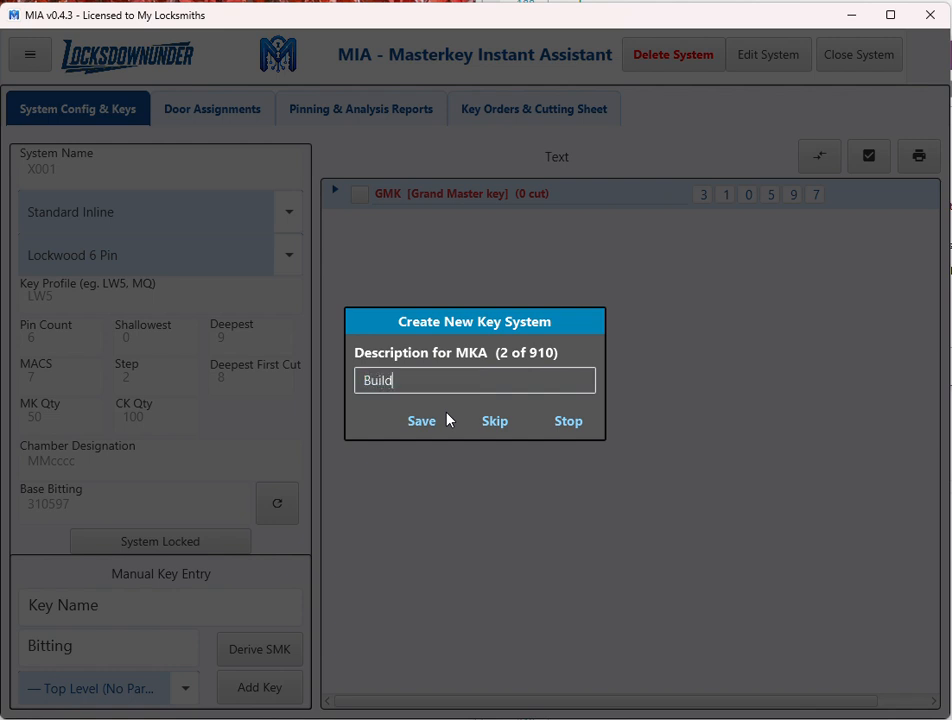
{"action": "type", "text": "ing A Master Ke"}
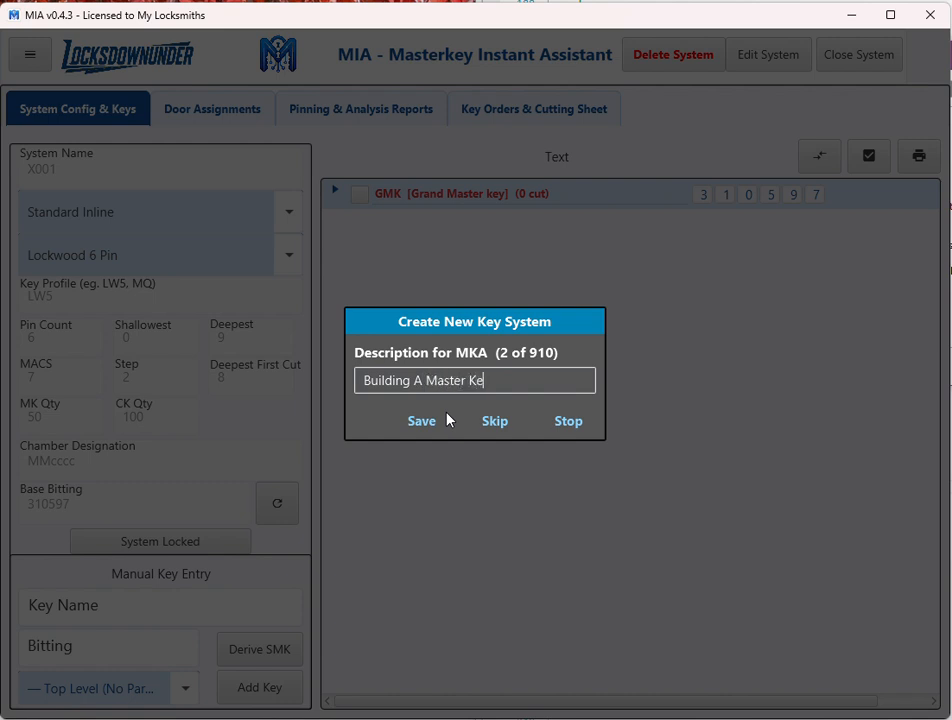
{"action": "type", "text": "y"}
{"action": "left_click", "coordinate": [421, 421]}
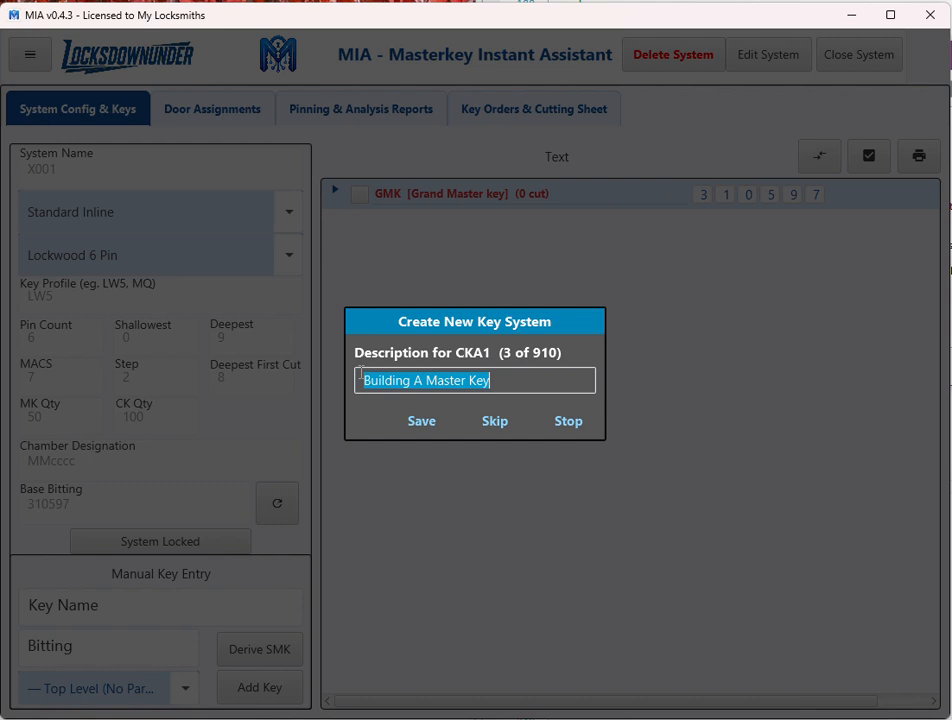
Save the description "Build A Unit 1" for change key CKA1.
{"action": "type", "text": "Bui"}
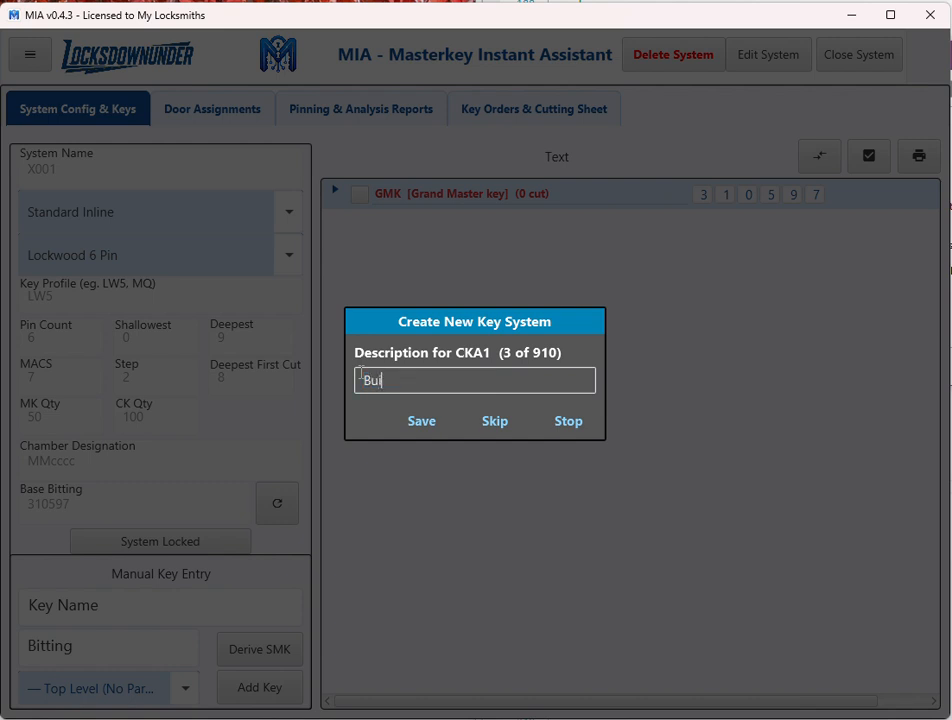
{"action": "type", "text": "ld A Unit 1"}
{"action": "left_click", "coordinate": [420, 422]}
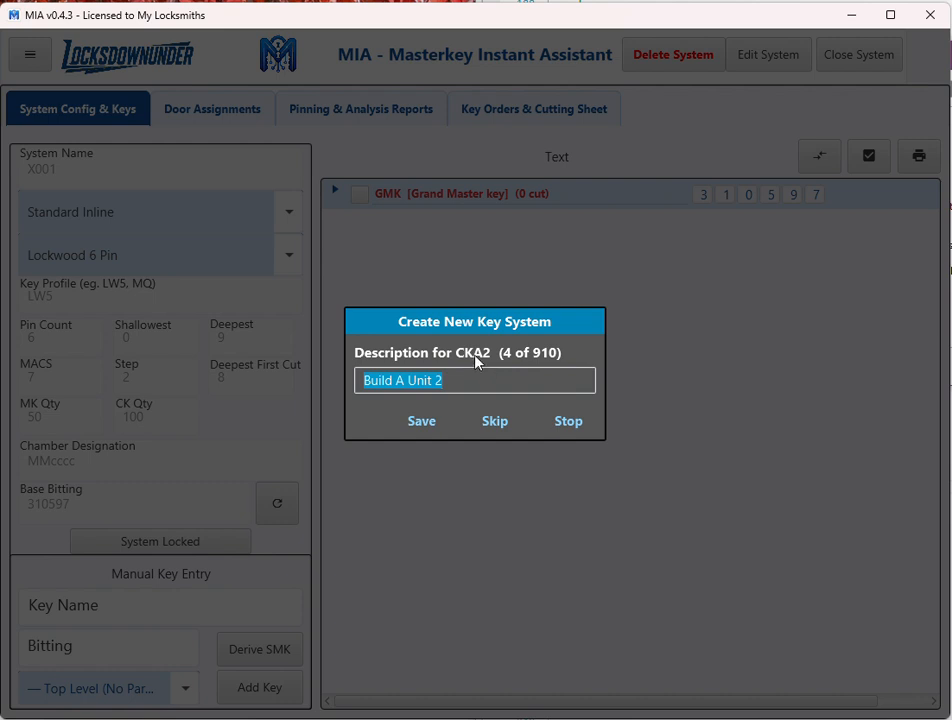
Accept the suggested descriptions "Build A Unit 2" through "Build A Unit 10" for CKA2 to CKA10, stop naming and expand MKA.
{"action": "left_click", "coordinate": [423, 421]}
{"action": "left_click", "coordinate": [423, 421]}
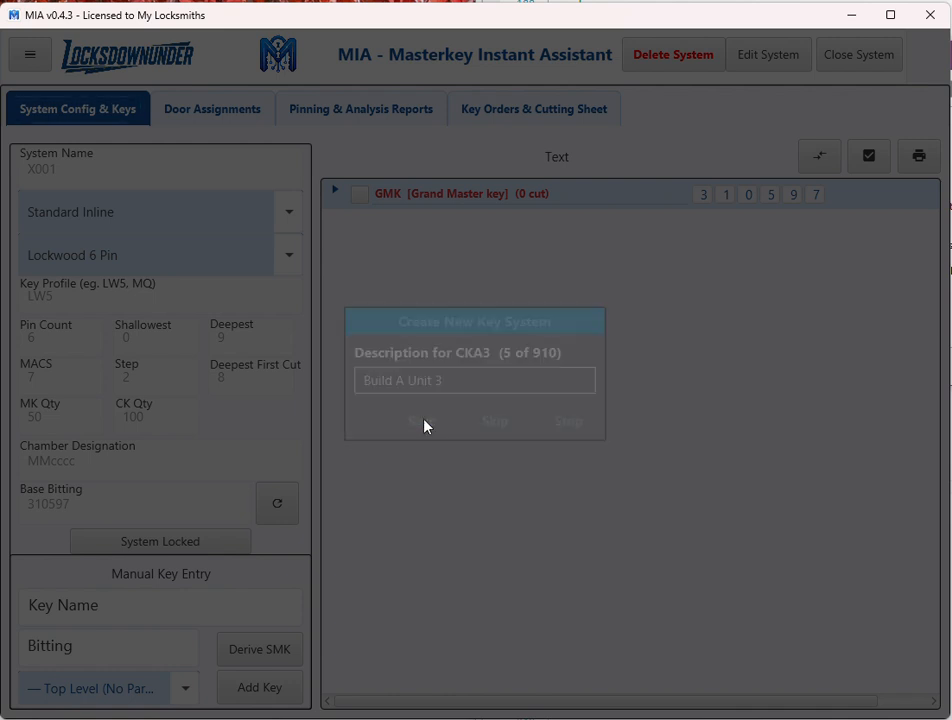
{"action": "left_click", "coordinate": [423, 421]}
{"action": "left_click", "coordinate": [423, 421]}
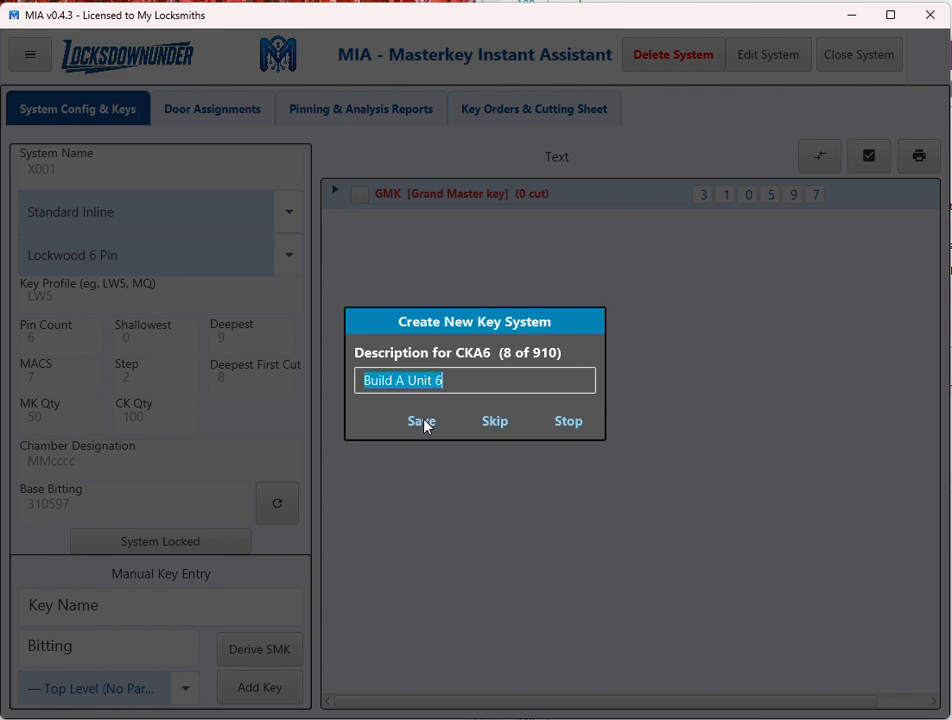
{"action": "left_click", "coordinate": [423, 421]}
{"action": "left_click", "coordinate": [423, 421]}
{"action": "left_click", "coordinate": [423, 421]}
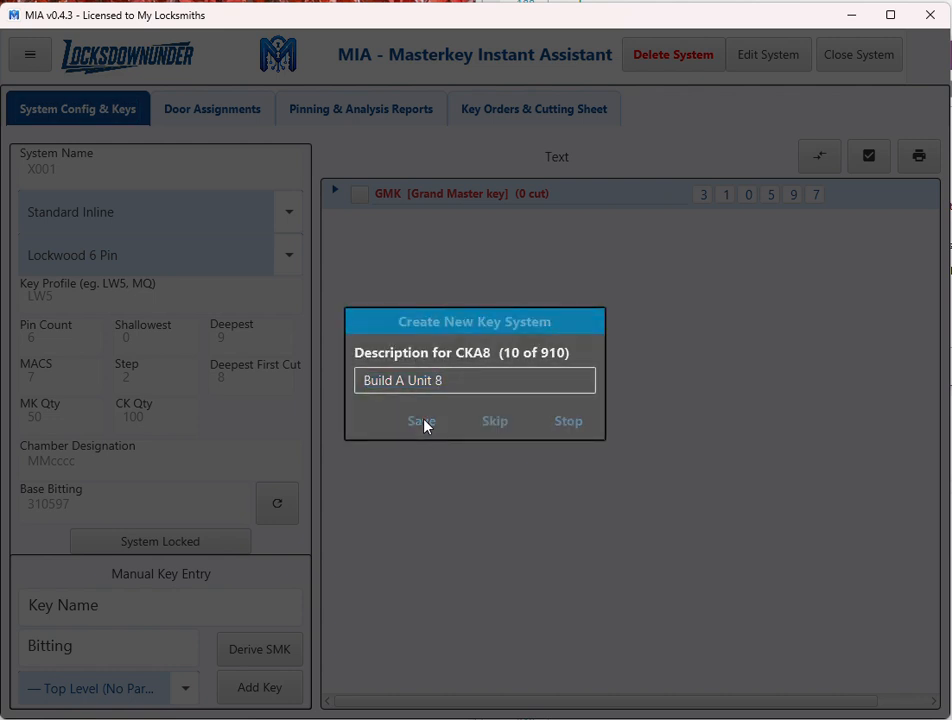
{"action": "left_click", "coordinate": [424, 421]}
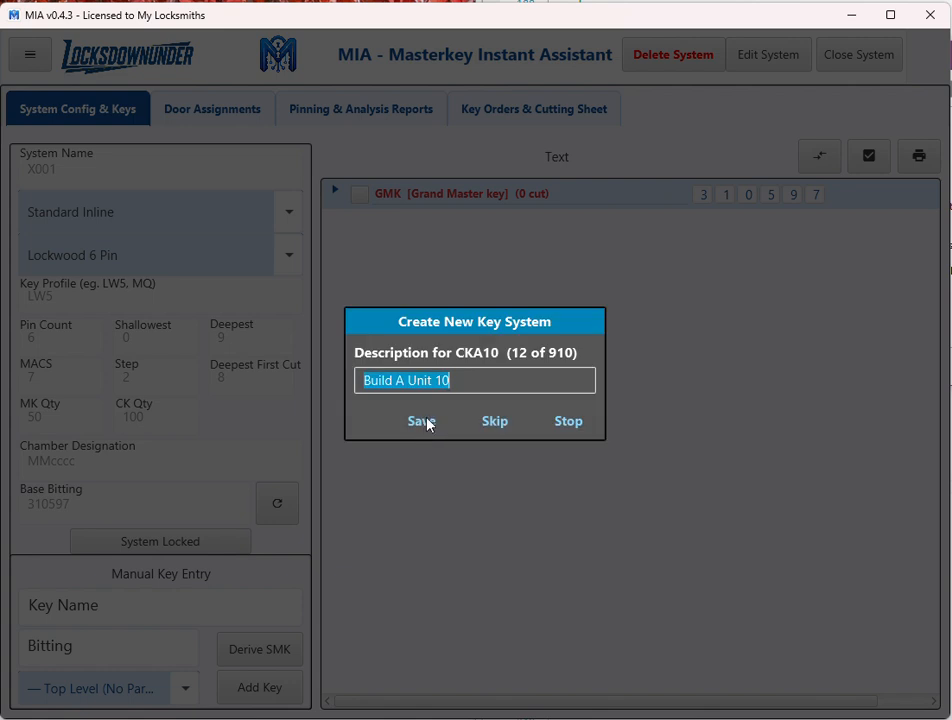
{"action": "left_click", "coordinate": [425, 422]}
{"action": "left_click", "coordinate": [562, 423]}
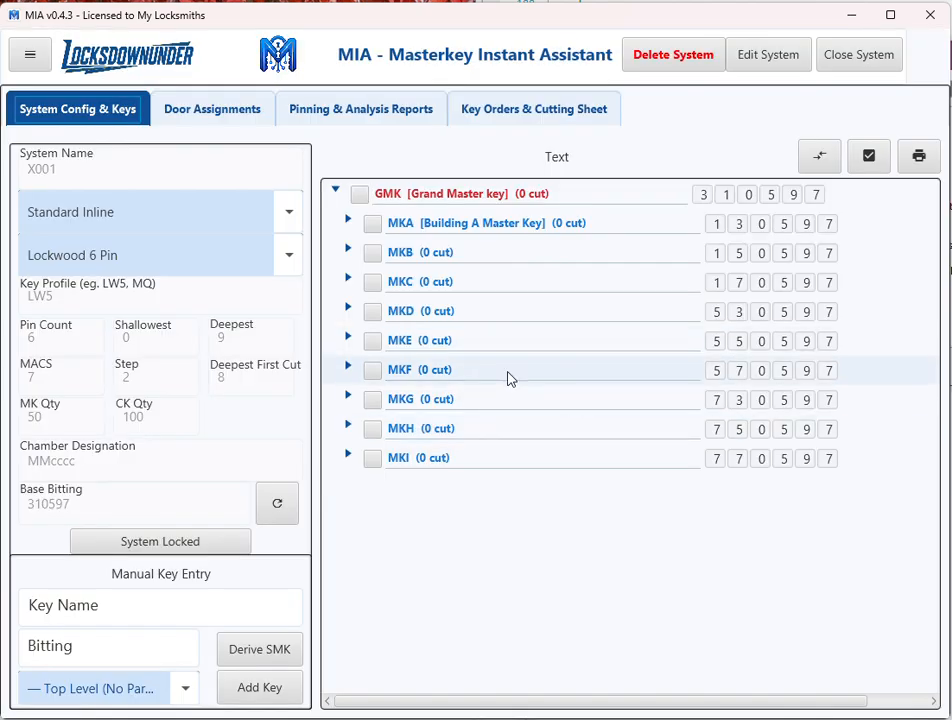
{"action": "left_click", "coordinate": [347, 220]}
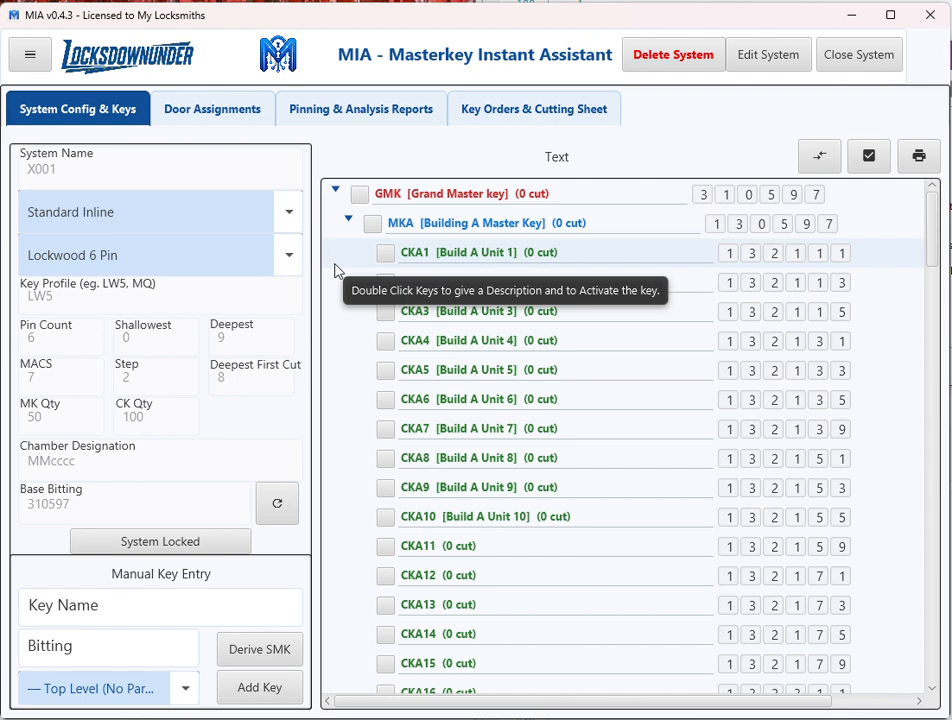
Start a door assignment named "Build A Unit 1" with serial number/stamping DAU1.
{"action": "left_click", "coordinate": [204, 117]}
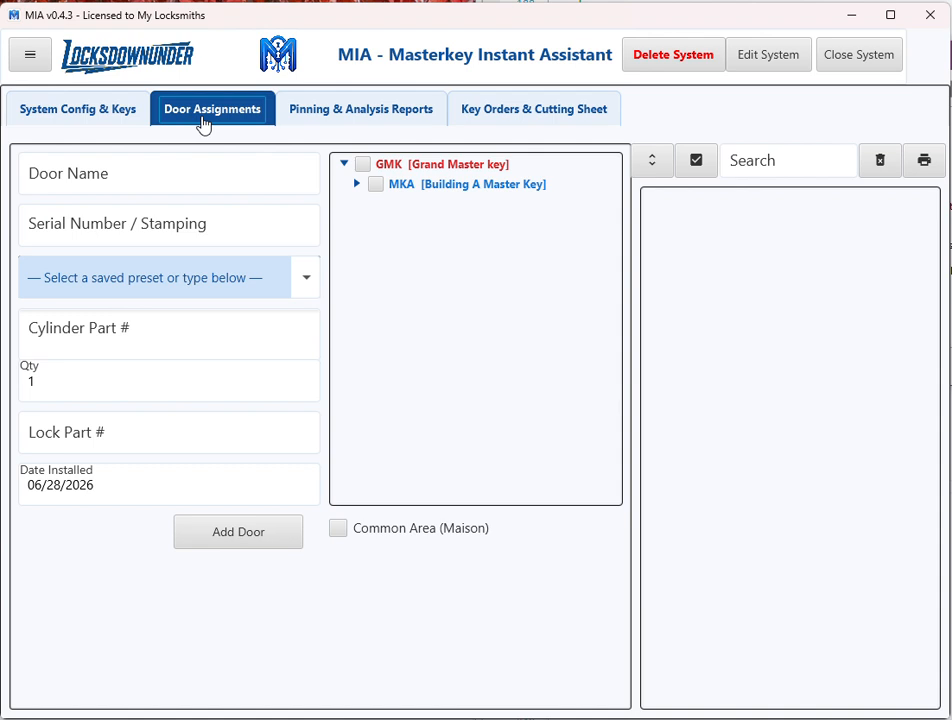
{"action": "left_click", "coordinate": [147, 176]}
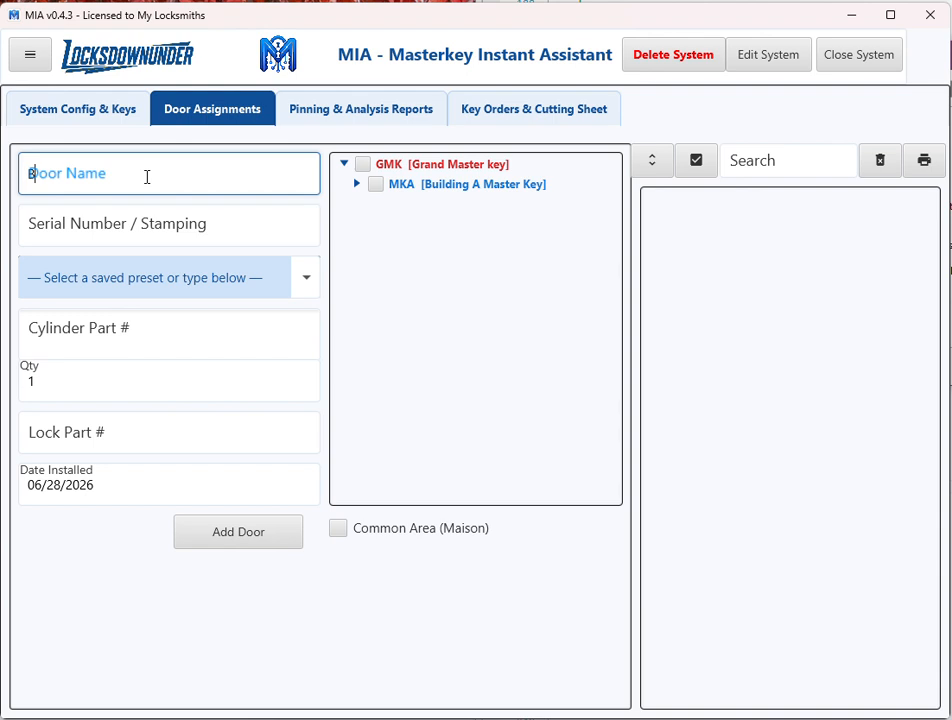
{"action": "type", "text": "Build A Unit "}
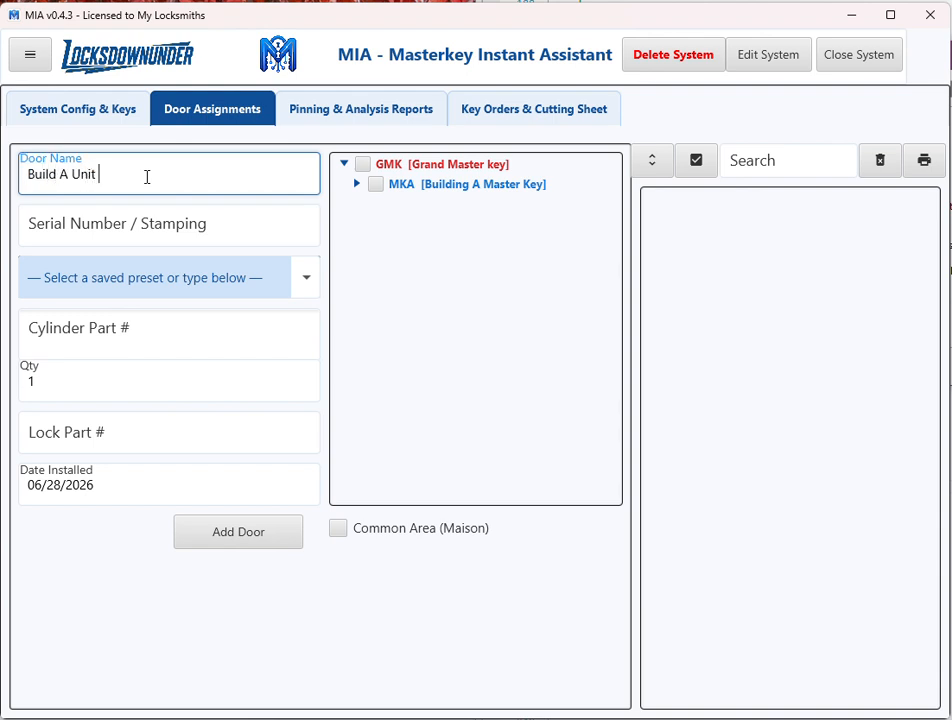
{"action": "type", "text": "1"}
{"action": "left_click", "coordinate": [150, 224]}
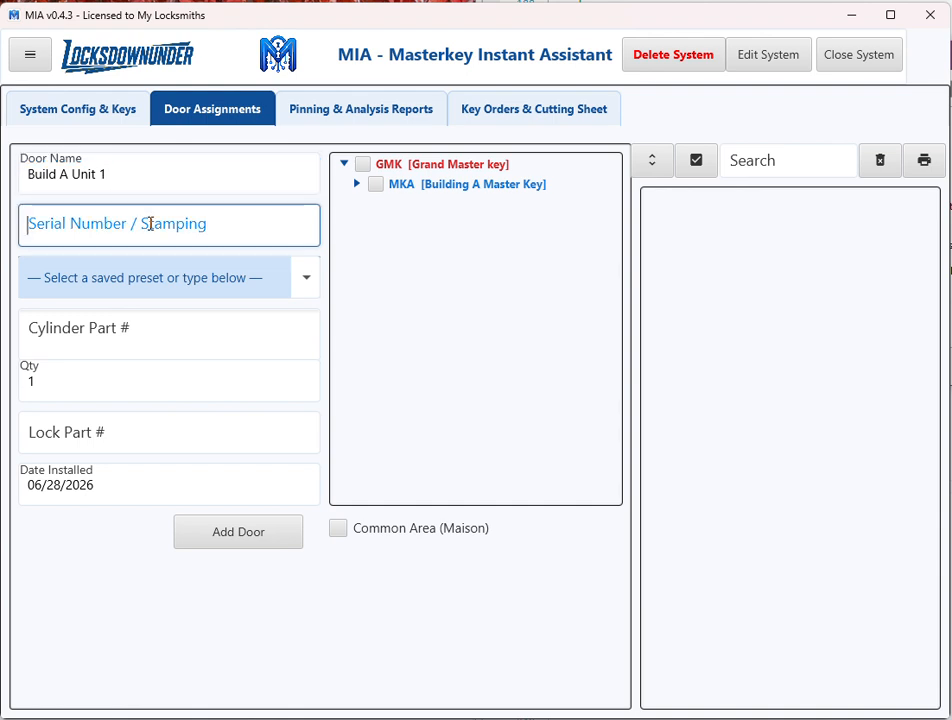
{"action": "type", "text": "DA"}
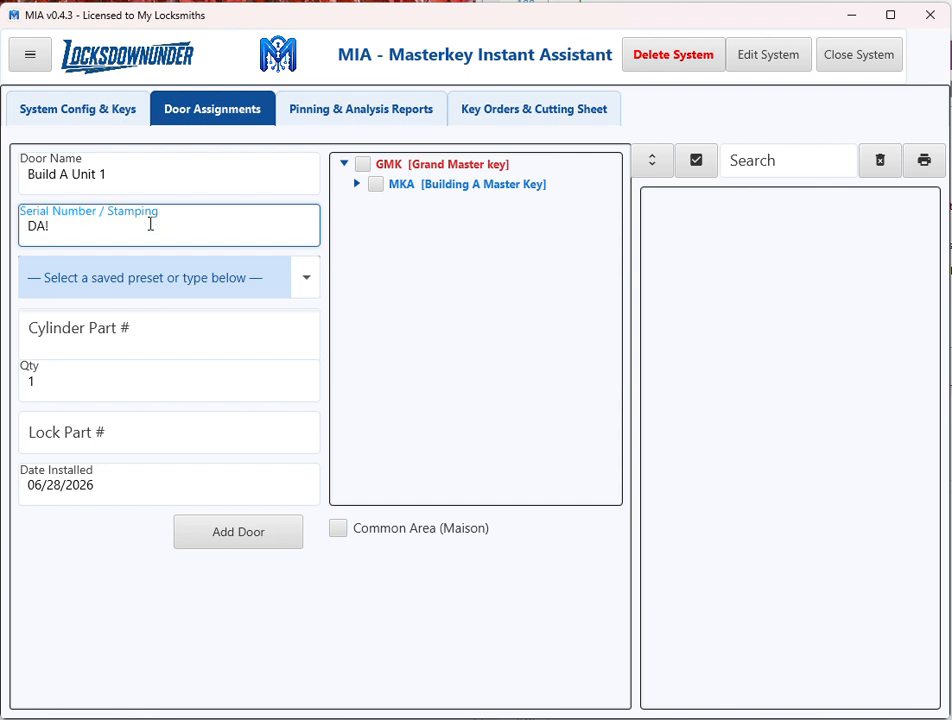
{"action": "type", "text": "U1"}
Apply the Lockwood 3572 Mortice preset to the door and expand MKA's change keys for assignment.
{"action": "left_click", "coordinate": [309, 280]}
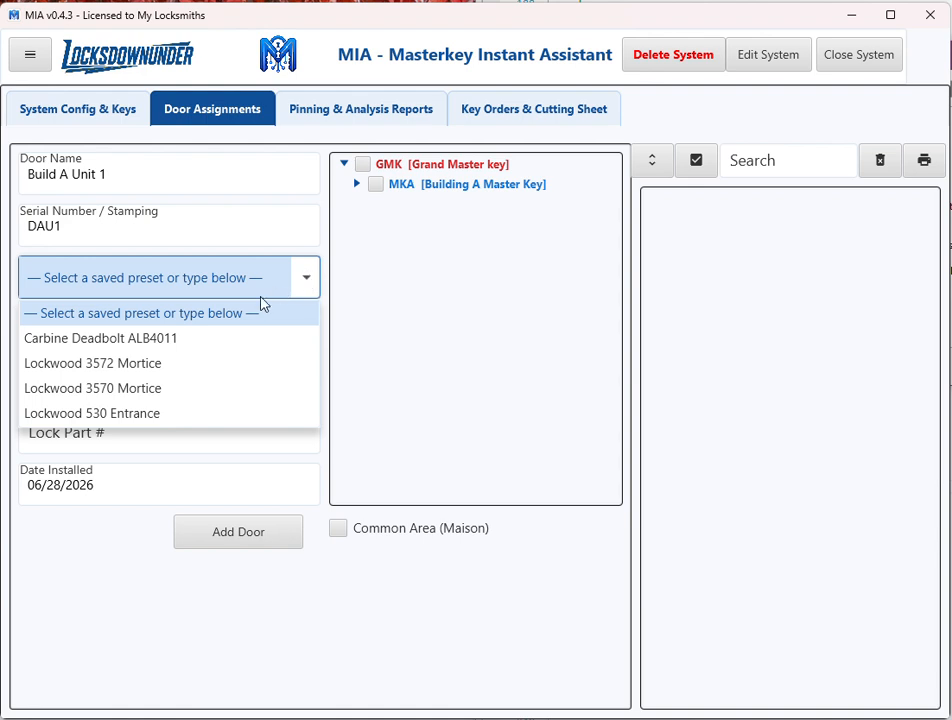
{"action": "left_click", "coordinate": [184, 365]}
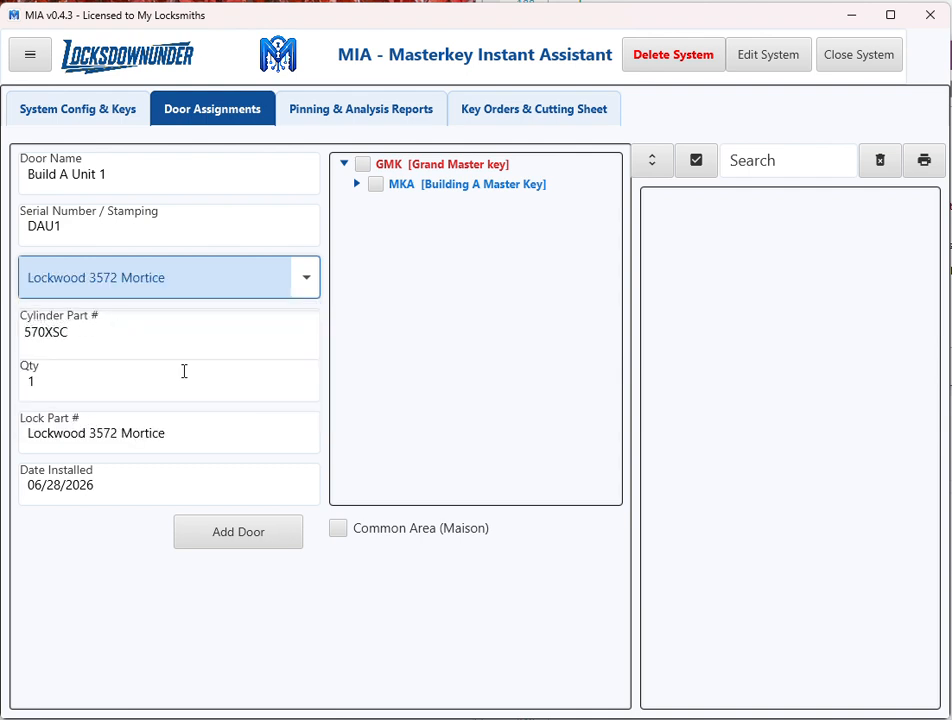
{"action": "left_click", "coordinate": [357, 185]}
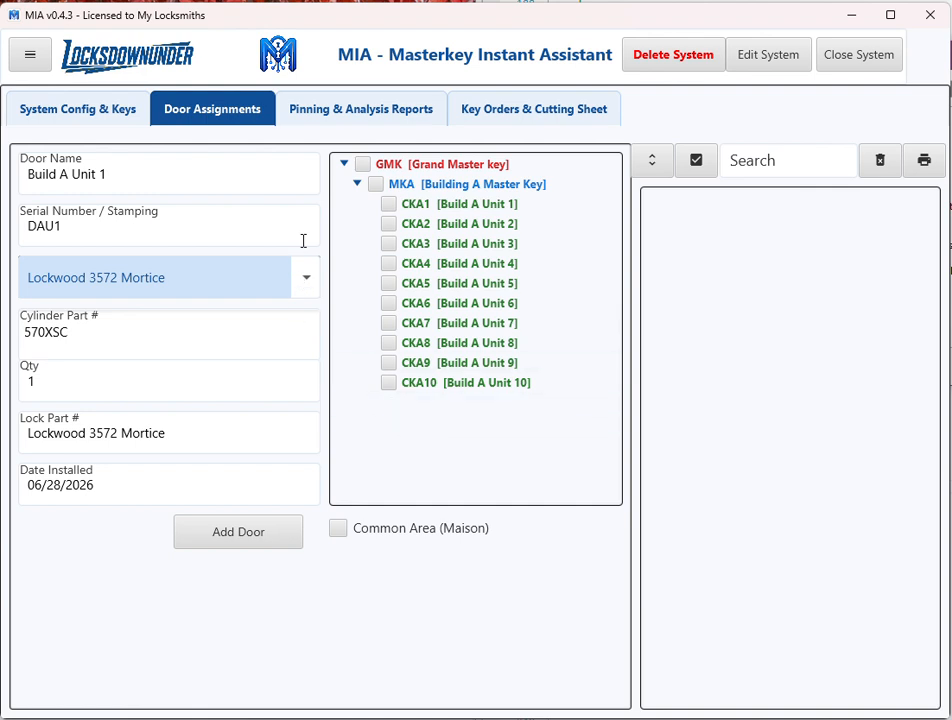
Assign change key CKA1, master MKA and grand master GMK to Build A Unit 1, and add the door.
{"action": "left_click", "coordinate": [390, 206]}
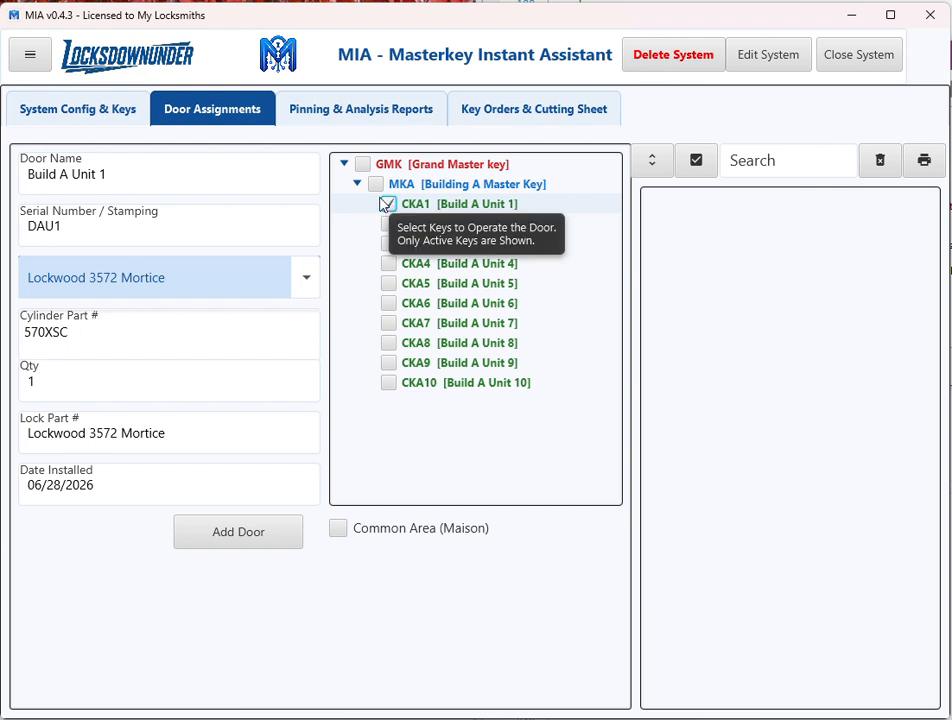
{"action": "left_click", "coordinate": [376, 185]}
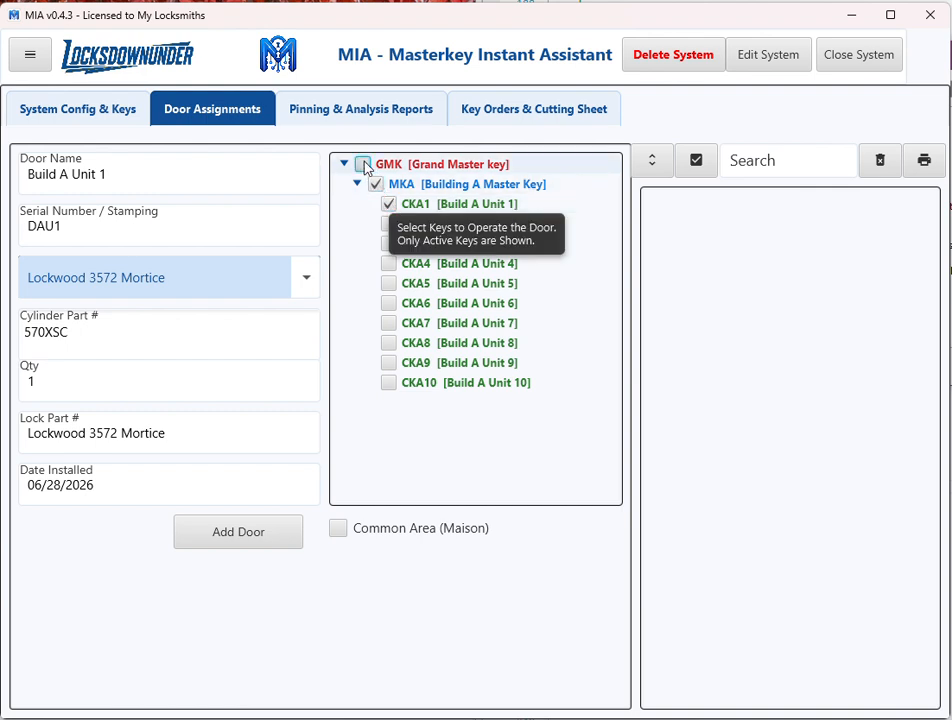
{"action": "left_click", "coordinate": [363, 164]}
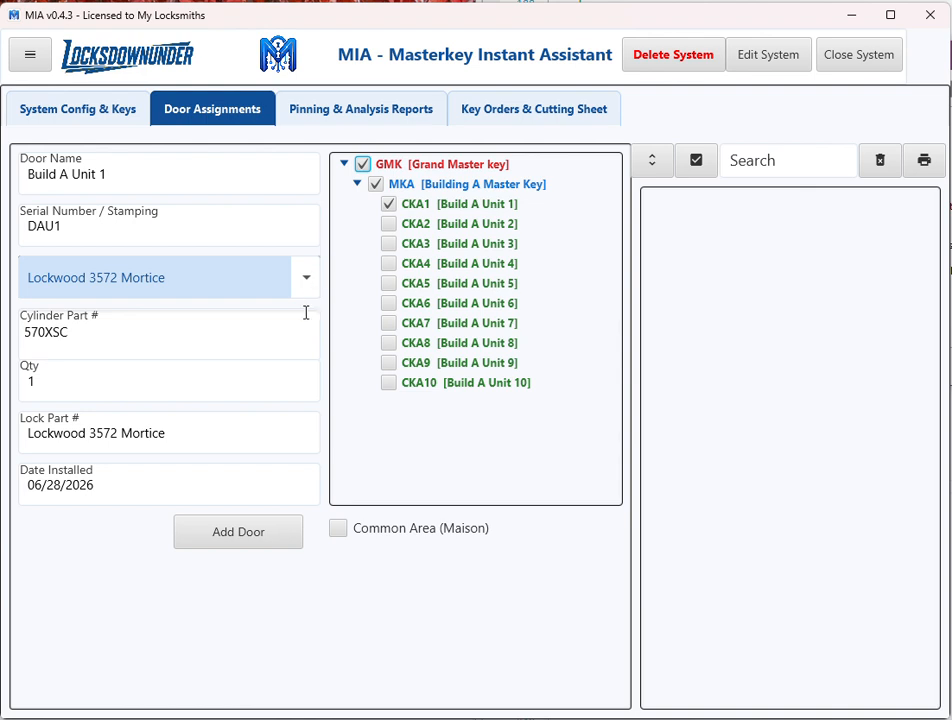
{"action": "left_click", "coordinate": [258, 540]}
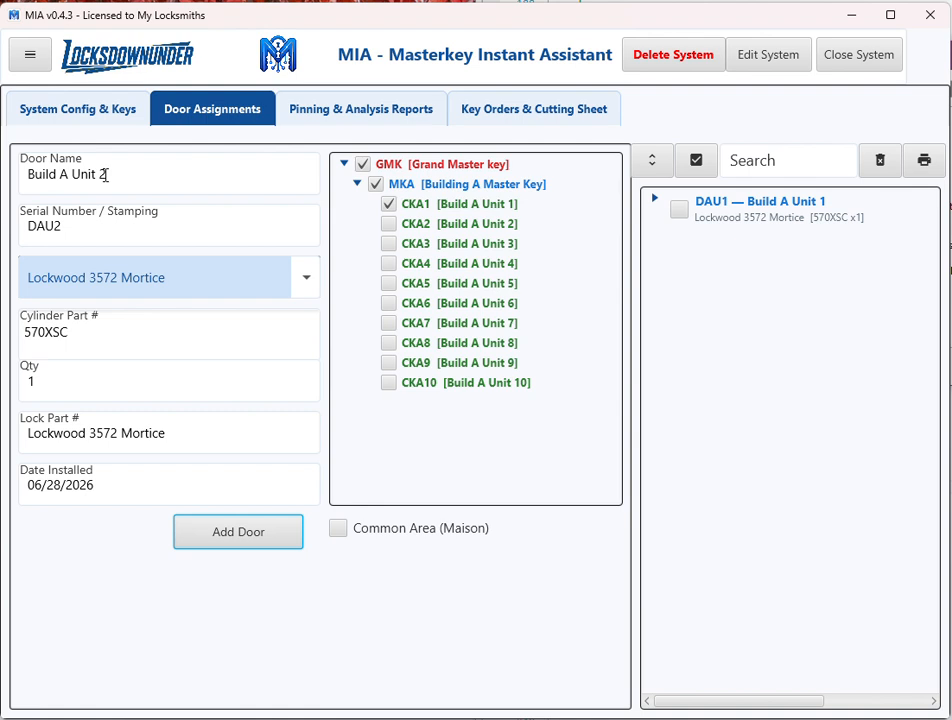
Add doors Build A Unit 2 with CKA2 and Build A Unit 3 with CKA3 as the only change key, keeping MKA and GMK assigned.
{"action": "left_click", "coordinate": [389, 205]}
{"action": "left_click", "coordinate": [389, 224]}
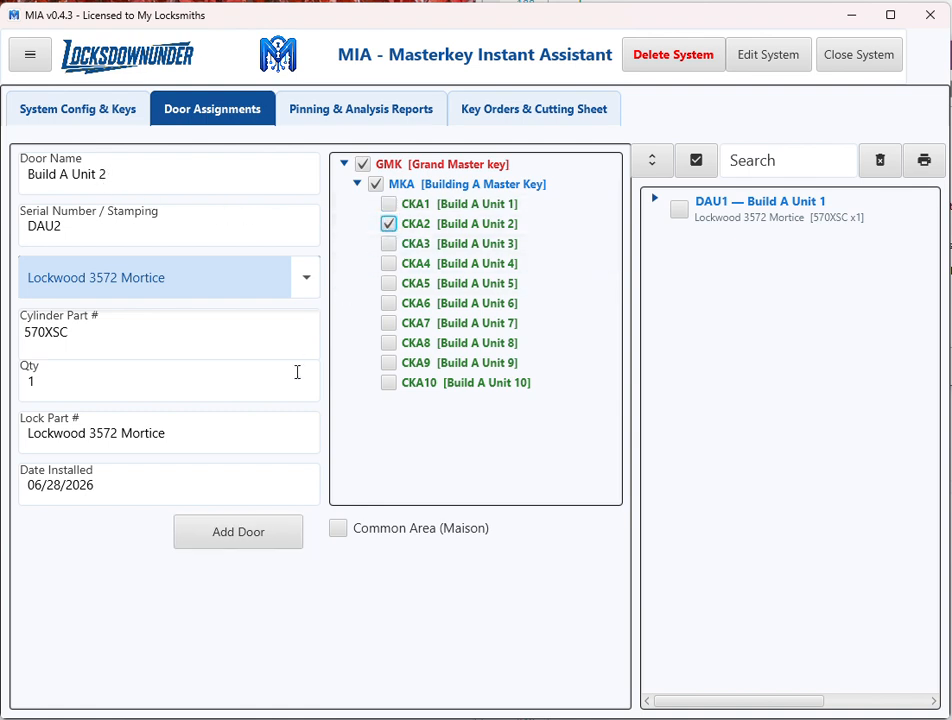
{"action": "left_click", "coordinate": [259, 535]}
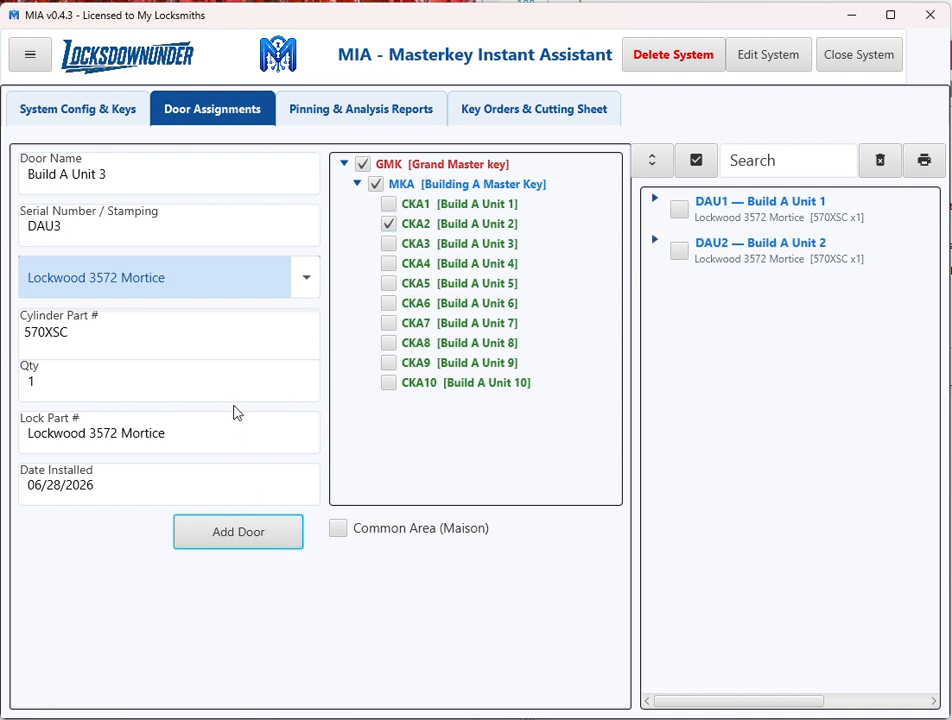
{"action": "left_click", "coordinate": [389, 224]}
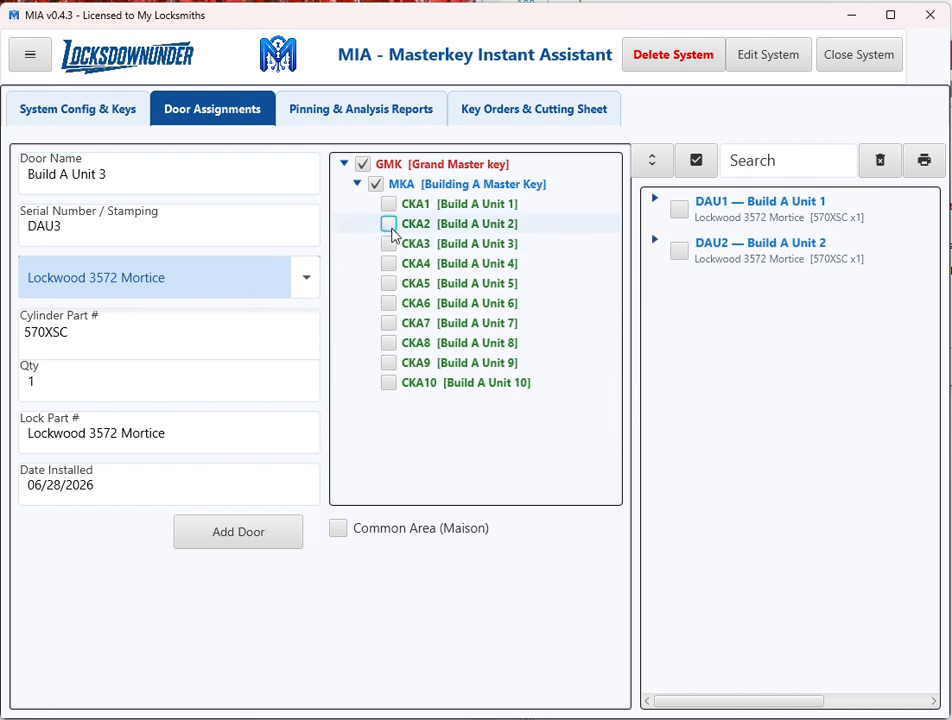
{"action": "left_click", "coordinate": [389, 243]}
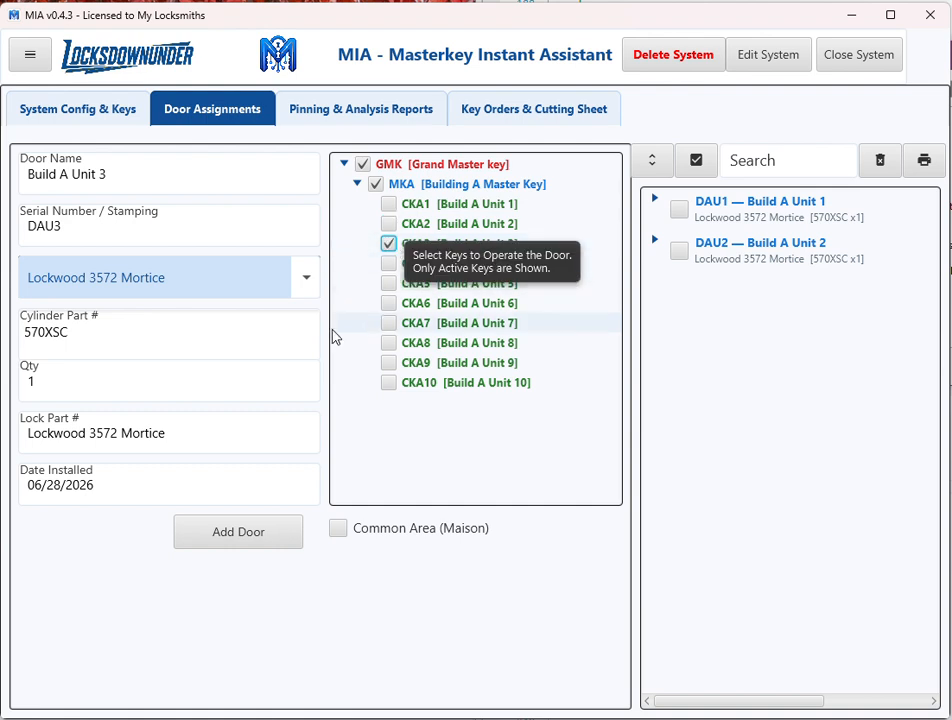
{"action": "left_click", "coordinate": [263, 539]}
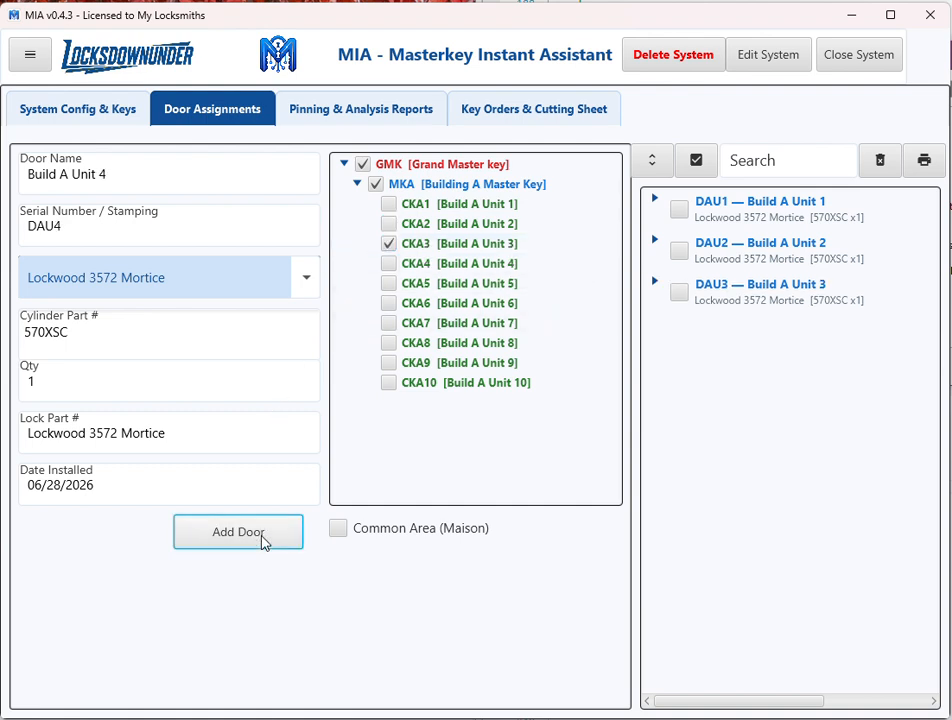
Add doors Build A Unit 4 with only change key CKA4 and Build A Unit 5 with only CKA5, under MKA and GMK.
{"action": "left_click", "coordinate": [389, 245]}
{"action": "left_click", "coordinate": [389, 263]}
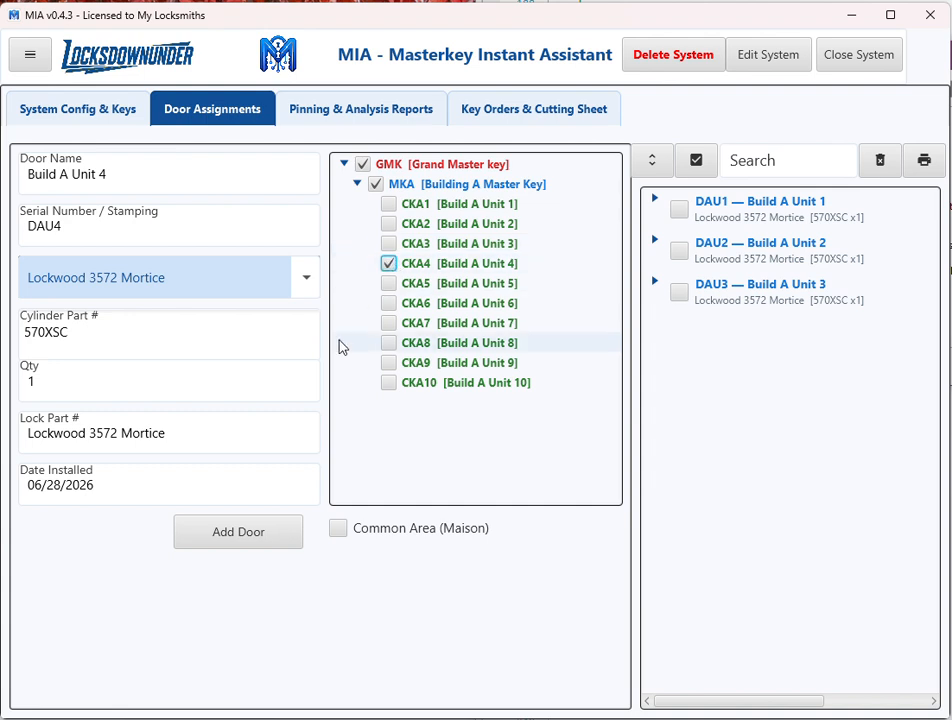
{"action": "left_click", "coordinate": [251, 540]}
{"action": "left_click", "coordinate": [389, 264]}
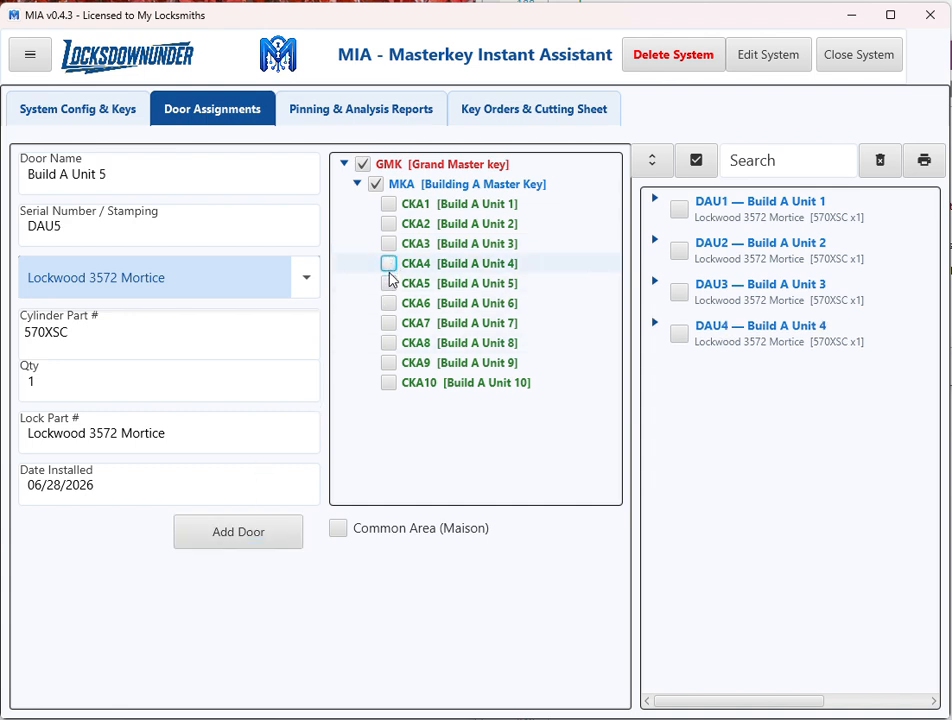
{"action": "left_click", "coordinate": [389, 284]}
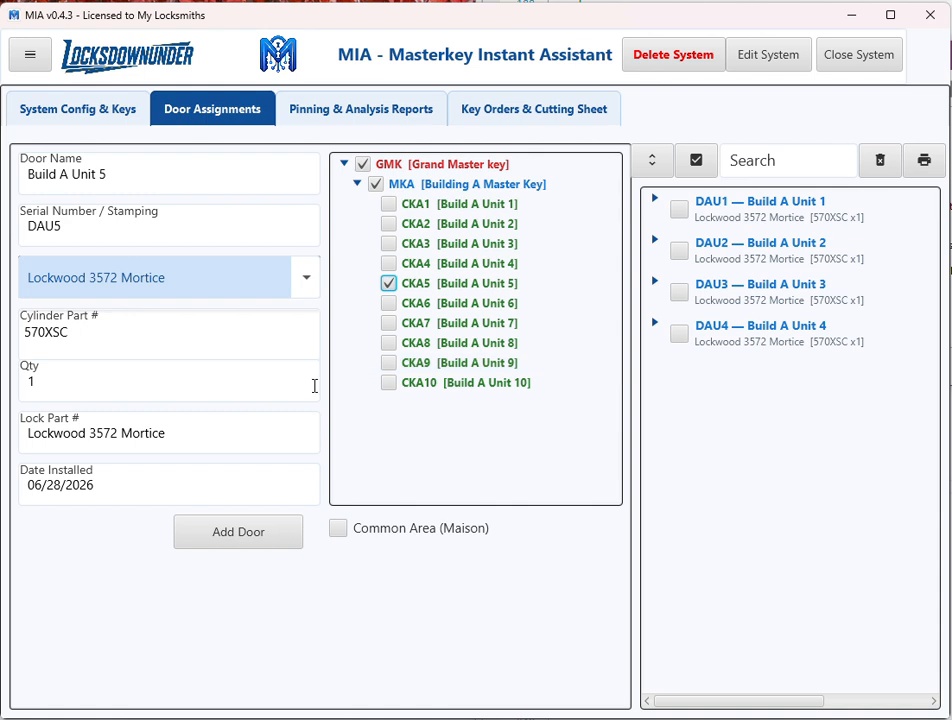
{"action": "left_click", "coordinate": [243, 532]}
Add doors Build A Unit 6, 7 and 8, each with only its matching change key CKA6, CKA7 or CKA8 under MKA and GMK.
{"action": "left_click", "coordinate": [389, 283]}
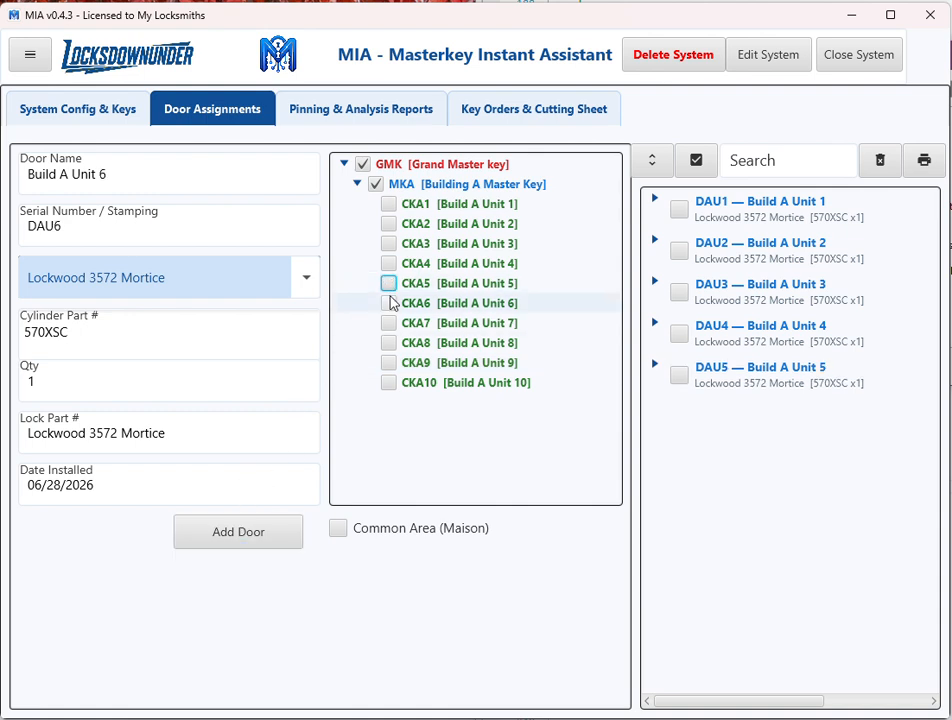
{"action": "left_click", "coordinate": [389, 303]}
{"action": "left_click", "coordinate": [222, 532]}
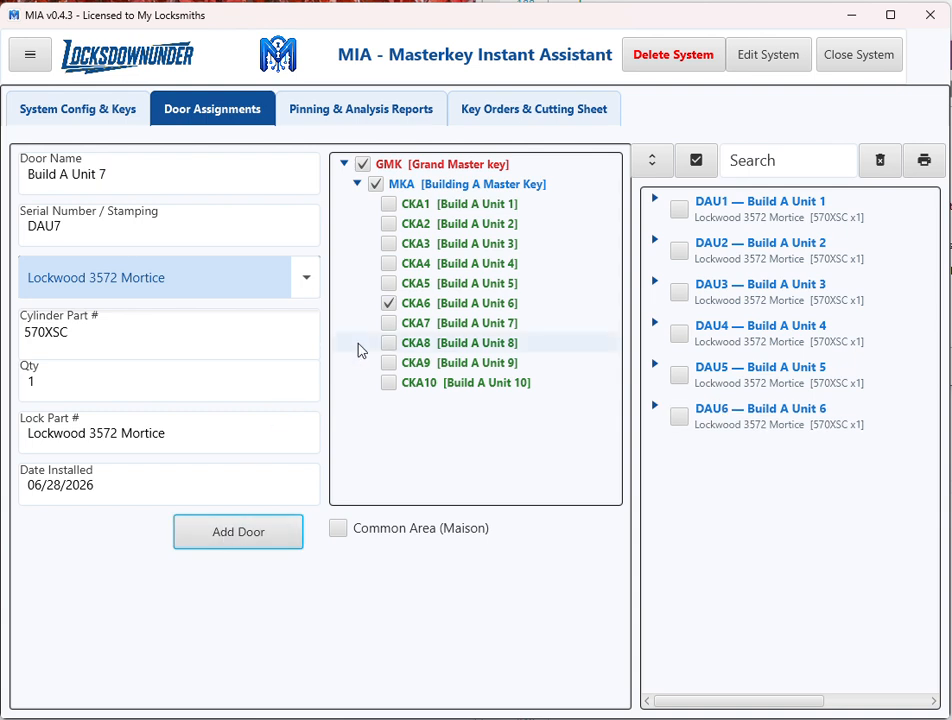
{"action": "left_click", "coordinate": [389, 323]}
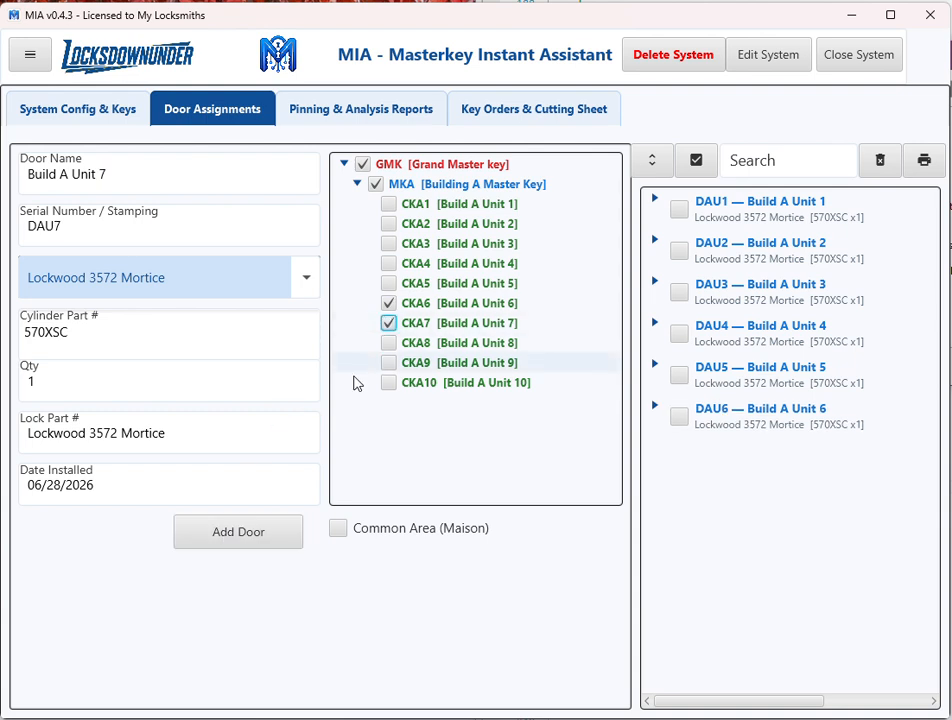
{"action": "left_click", "coordinate": [389, 303]}
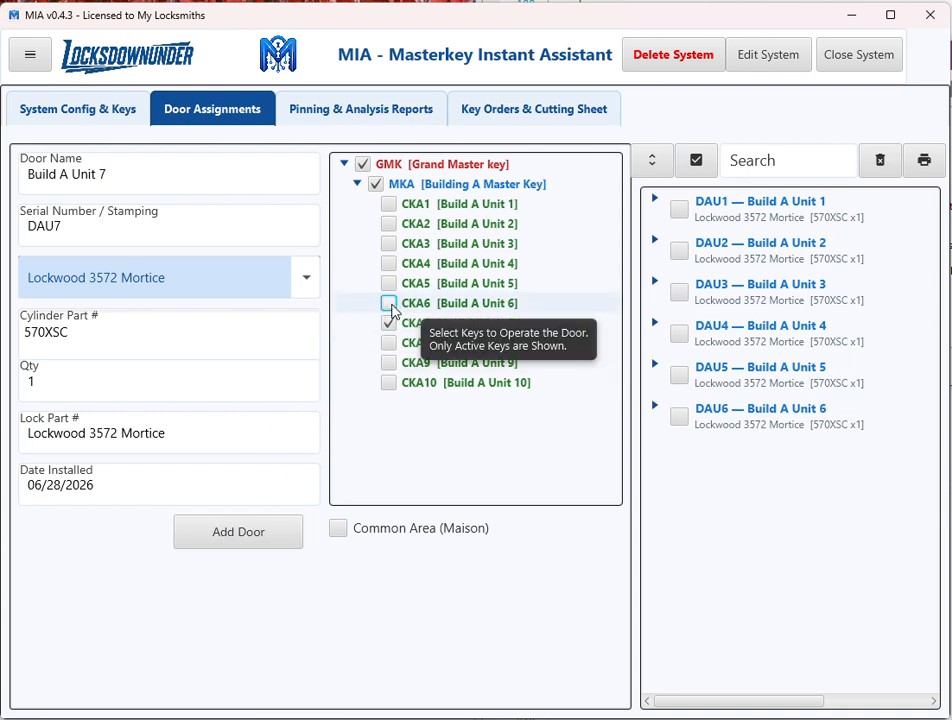
{"action": "left_click", "coordinate": [236, 540]}
{"action": "left_click", "coordinate": [389, 343]}
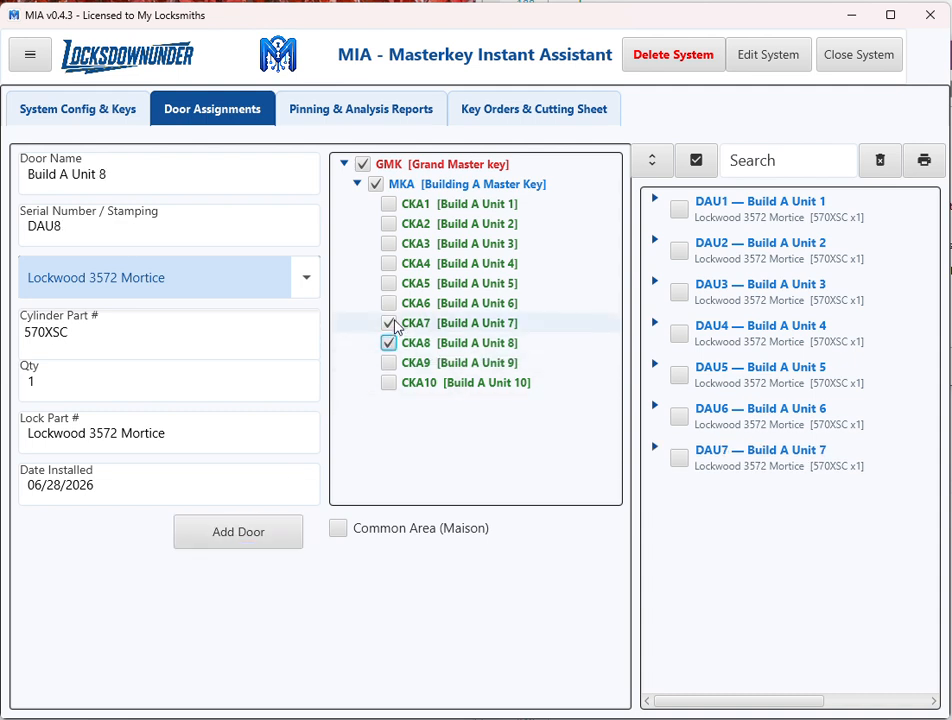
{"action": "left_click", "coordinate": [391, 324]}
{"action": "left_click", "coordinate": [259, 538]}
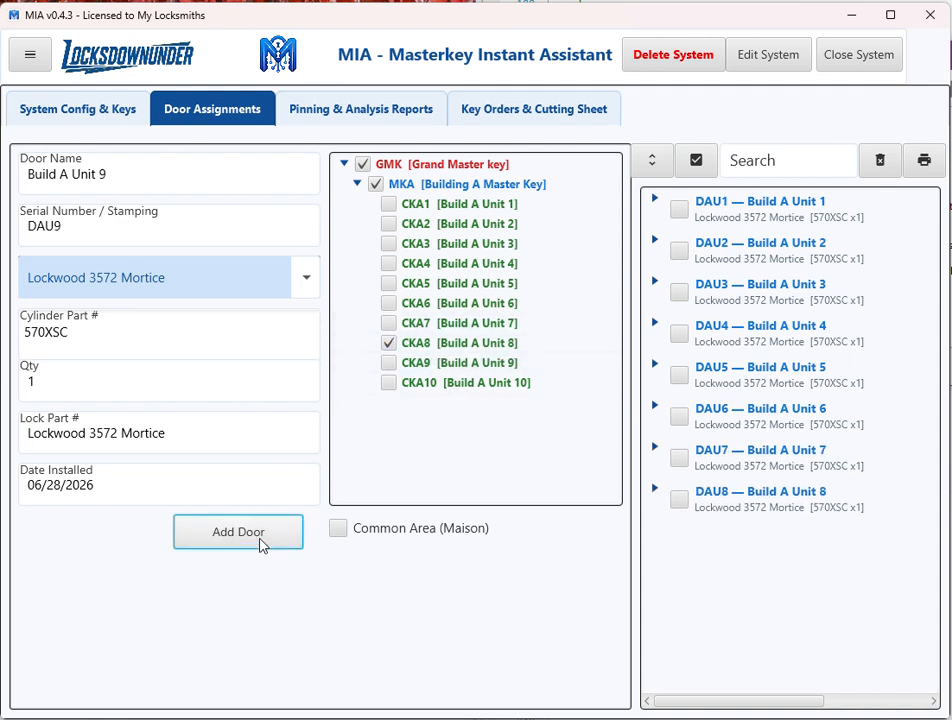
Add door Build A Unit 9 with only change key CKA9, and door Build A Unit 10 with both CKA9 and CKA10.
{"action": "left_click", "coordinate": [389, 363]}
{"action": "left_click", "coordinate": [389, 343]}
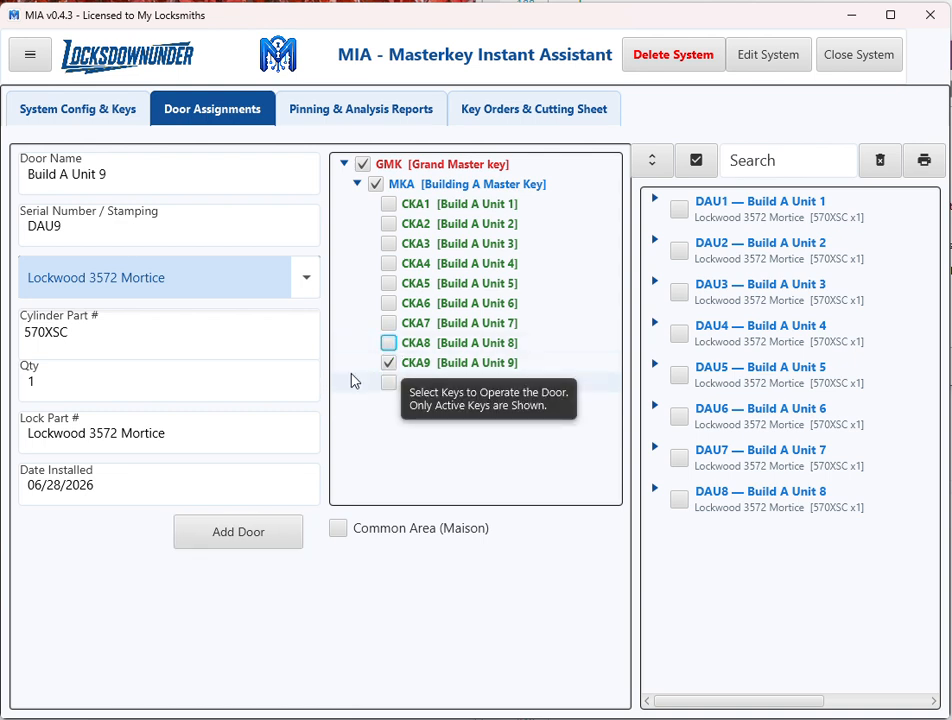
{"action": "left_click", "coordinate": [238, 530]}
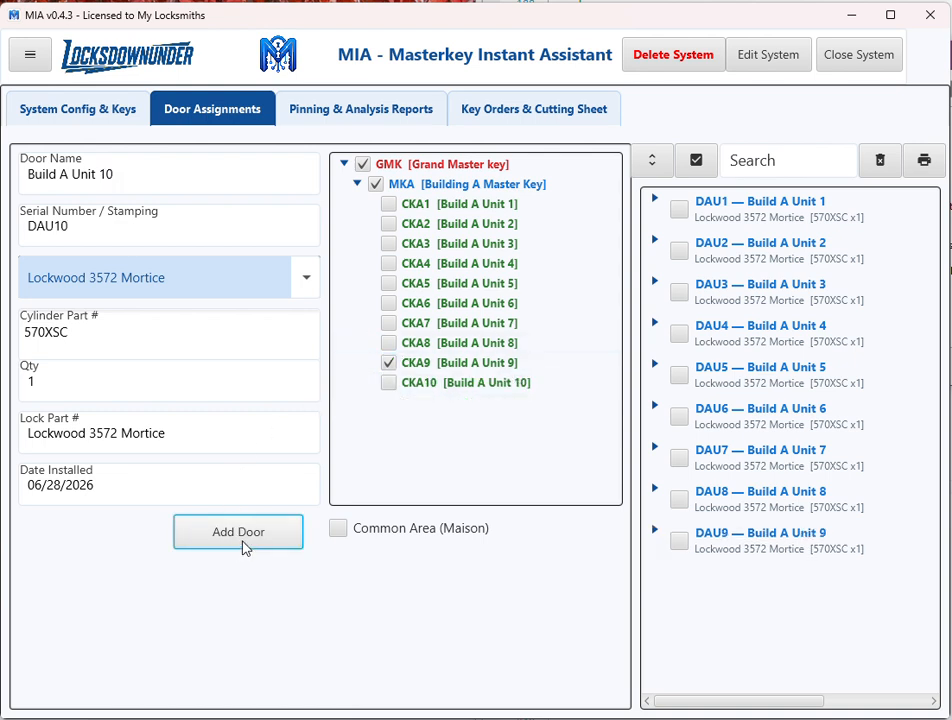
{"action": "left_click", "coordinate": [389, 382]}
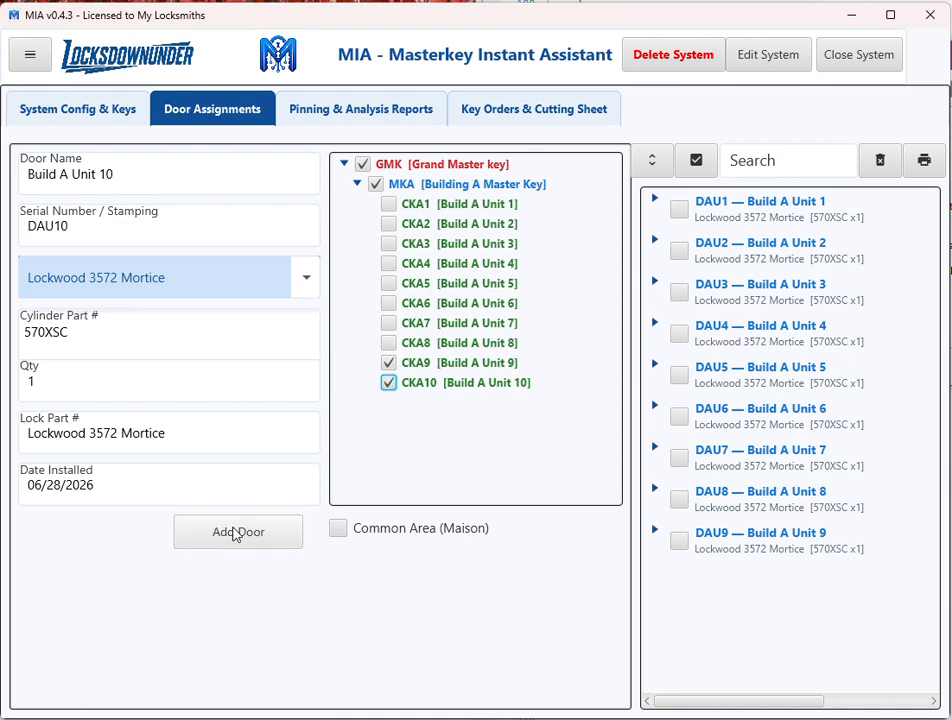
{"action": "left_click", "coordinate": [236, 540]}
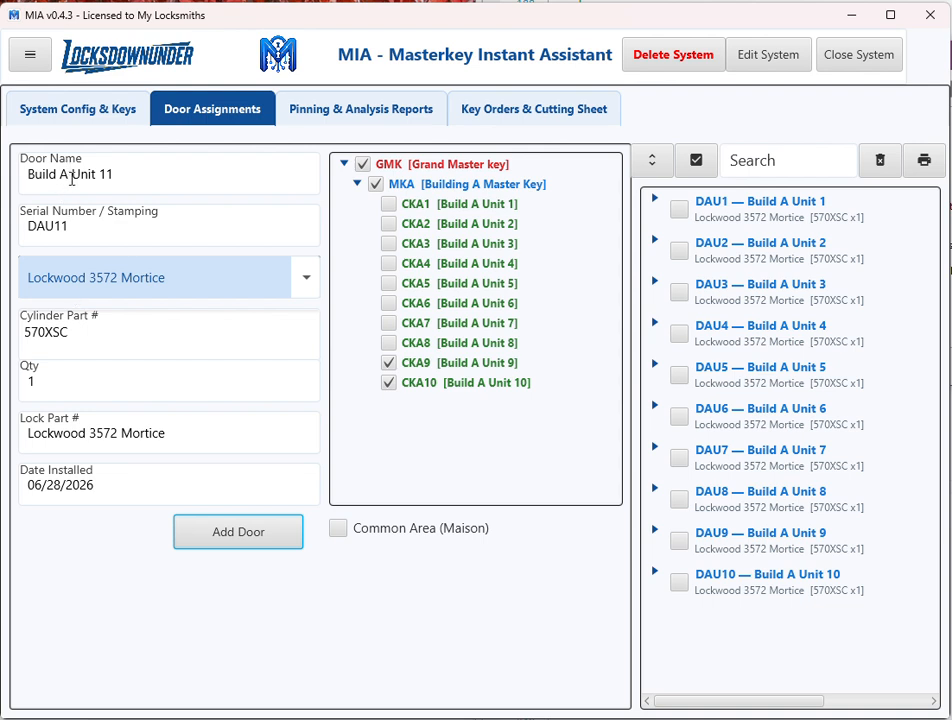
Name the next door "Build A Entry Door" and set its serial number/stamping to DAE1.
{"action": "left_click_drag", "start_coordinate": [73, 174], "coordinate": [189, 172]}
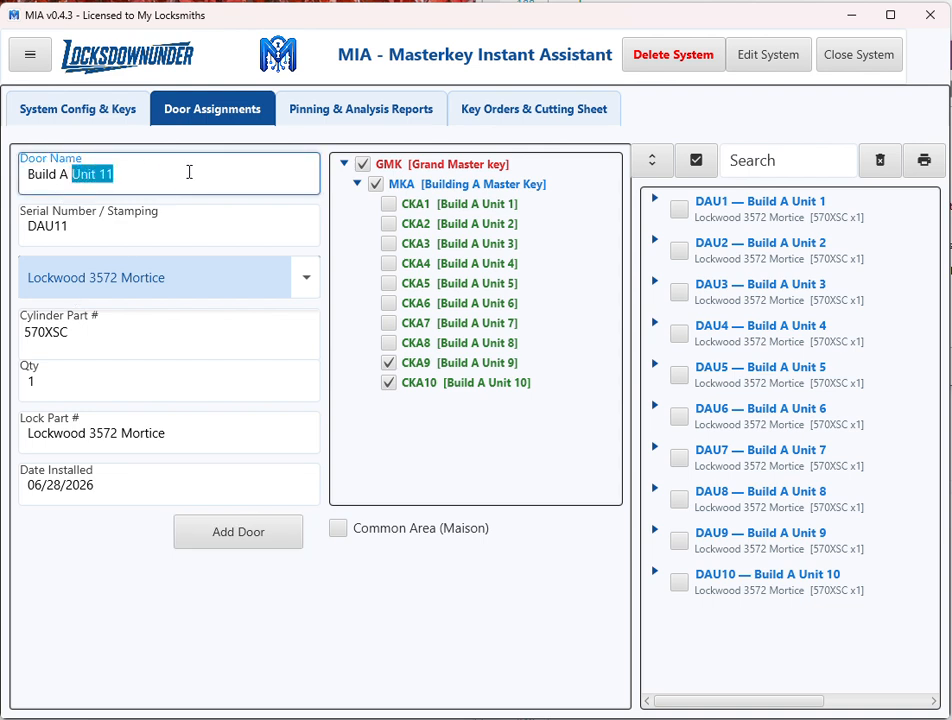
{"action": "type", "text": "Entr"}
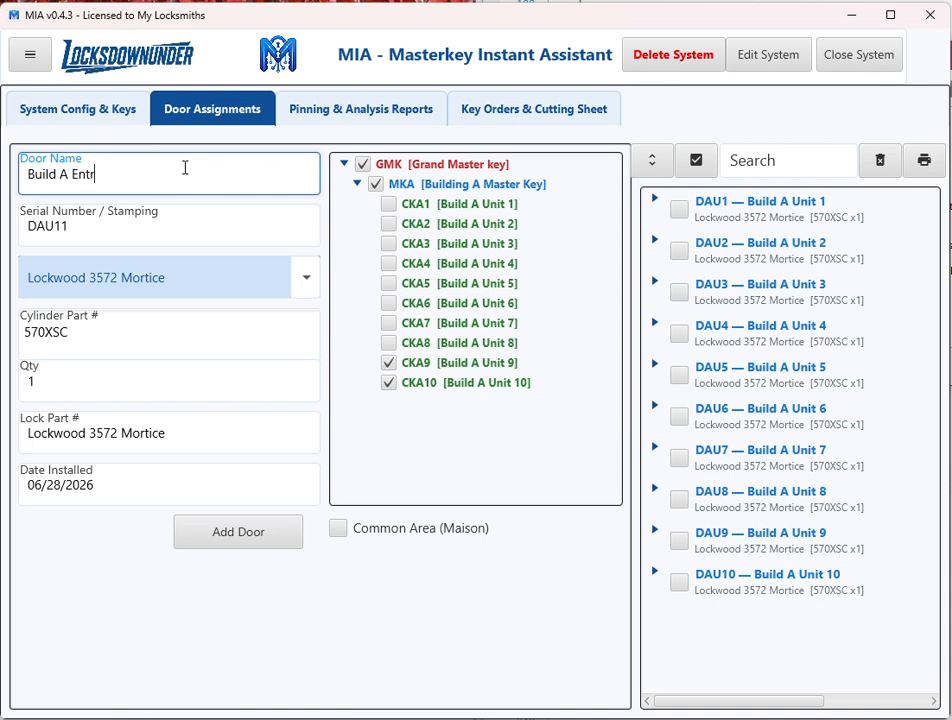
{"action": "type", "text": "y Door"}
{"action": "left_click", "coordinate": [95, 226]}
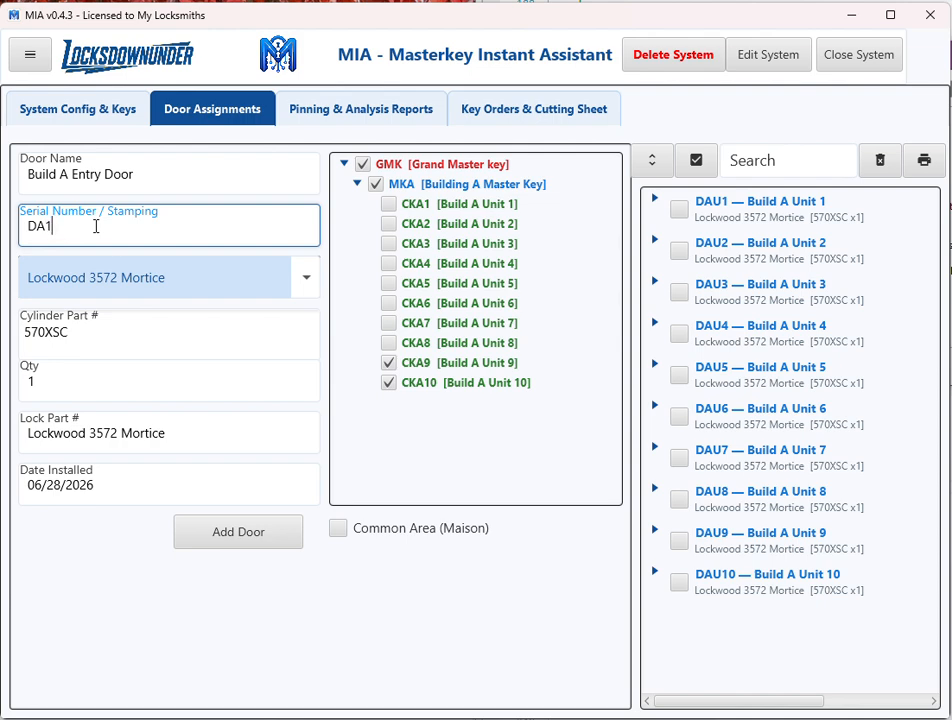
{"action": "type", "text": "E"}
Make the entry door a Common Area (Maison) cylinder, auto-assign the MKA [Building A Master Key] group, and add the door.
{"action": "left_click", "coordinate": [338, 529]}
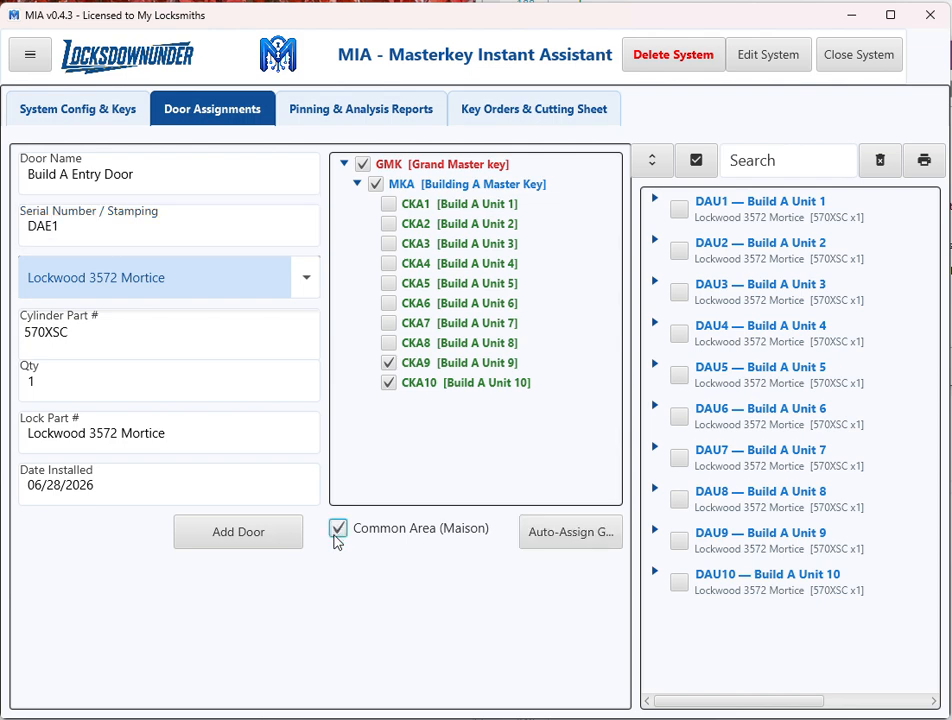
{"action": "left_click", "coordinate": [540, 533]}
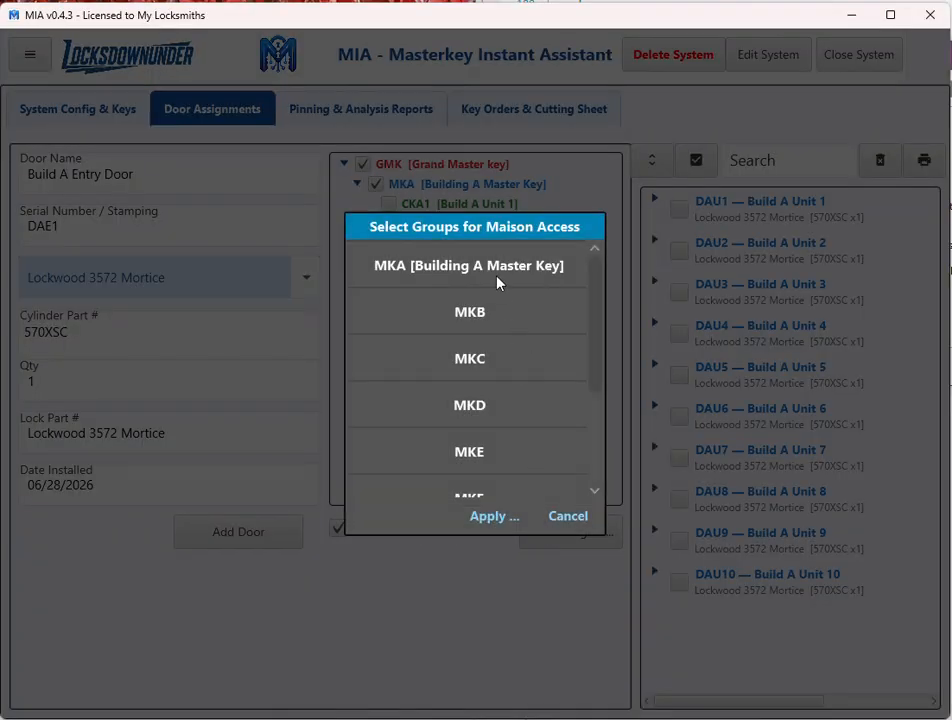
{"action": "left_click", "coordinate": [475, 266]}
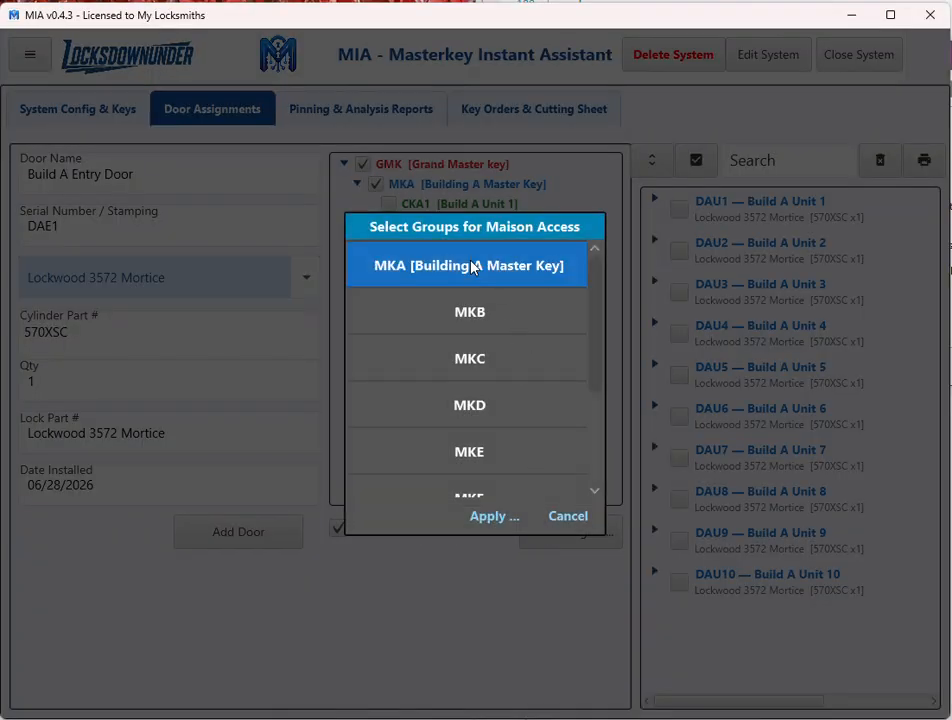
{"action": "left_click", "coordinate": [487, 519]}
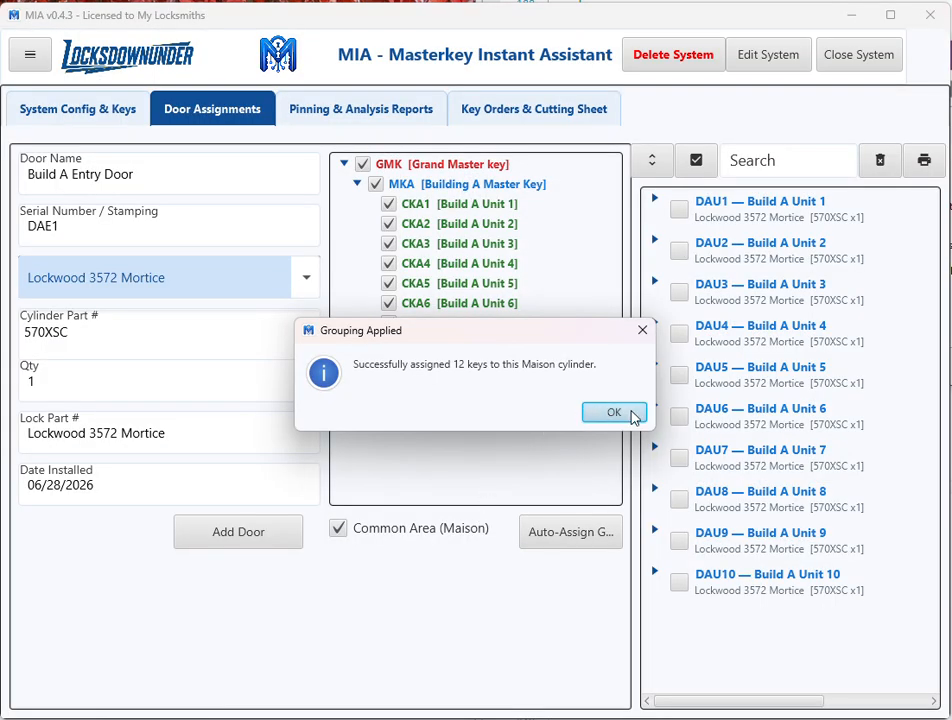
{"action": "left_click", "coordinate": [631, 414]}
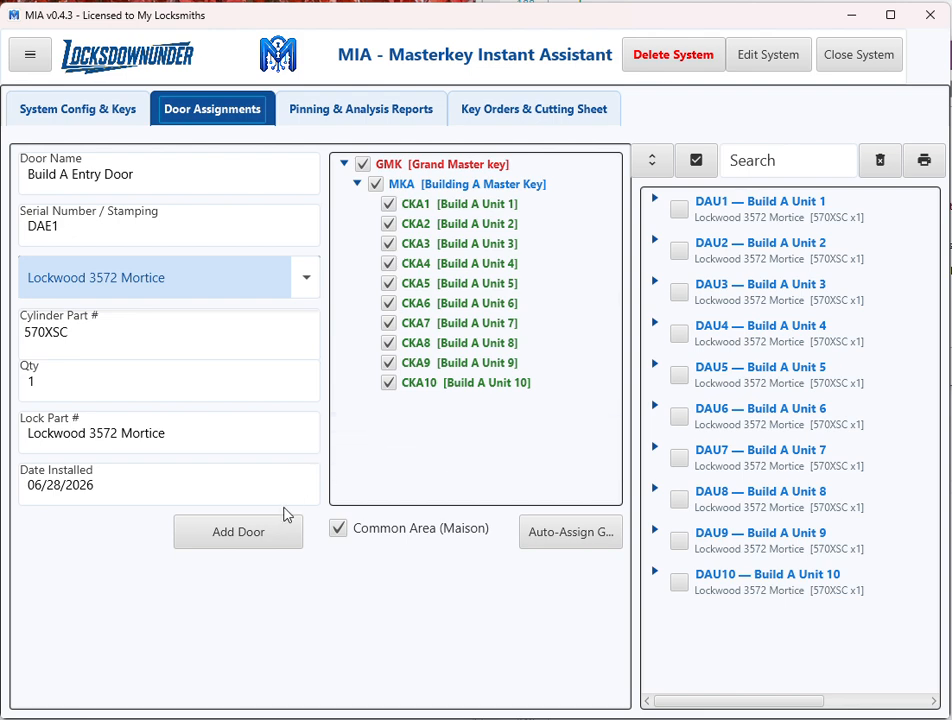
{"action": "left_click", "coordinate": [275, 541]}
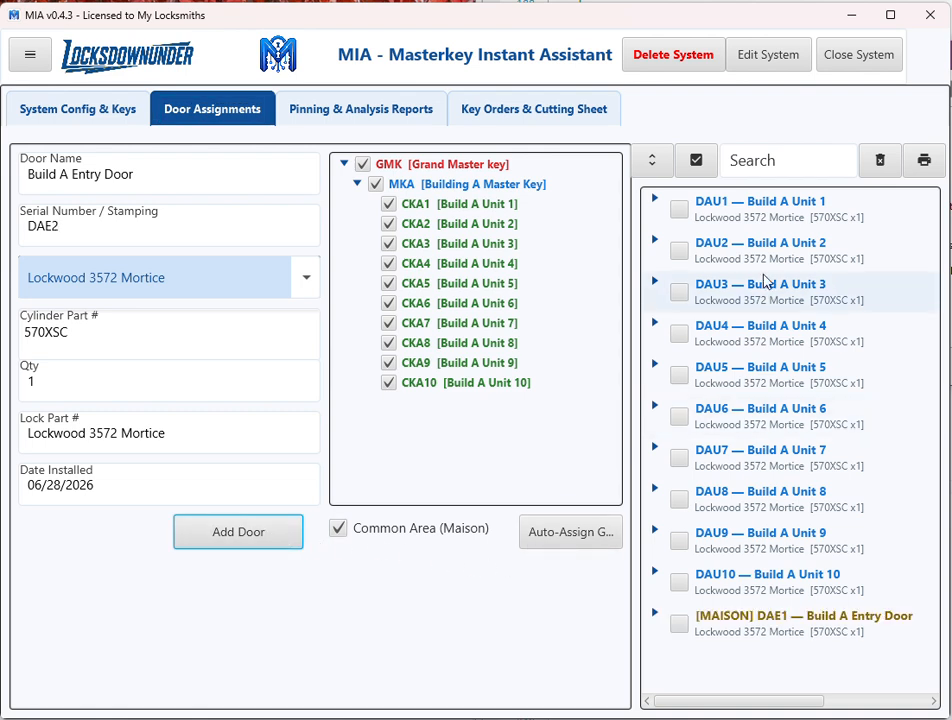
Review the saved details of DAU1 and DAU4, and expand DAU1, DAU2 and DAU3 to check which keys operate them.
{"action": "left_click", "coordinate": [773, 207]}
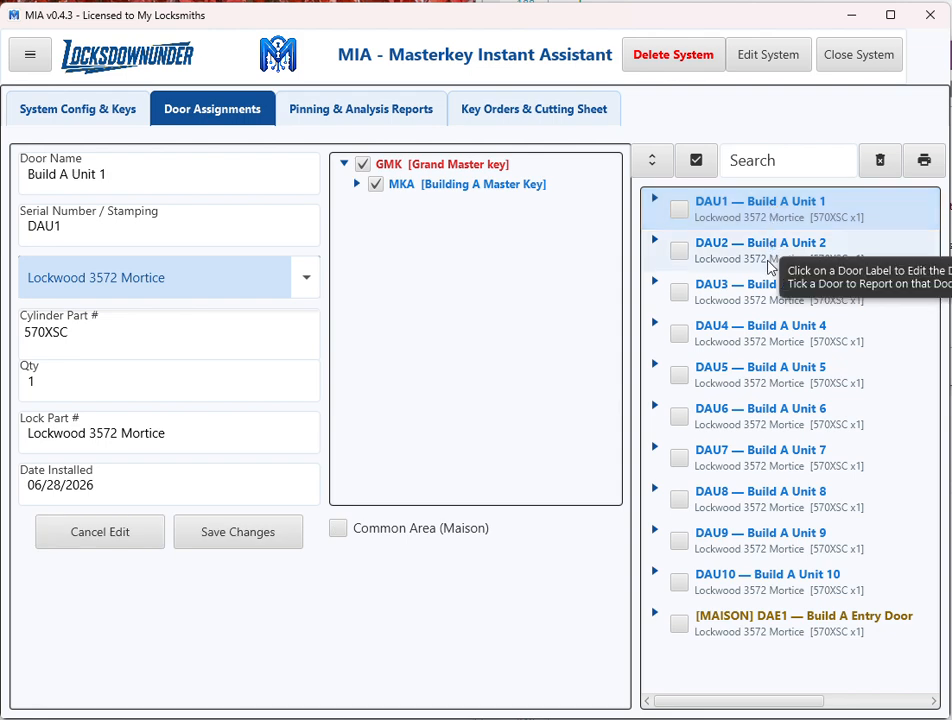
{"action": "left_click", "coordinate": [767, 345]}
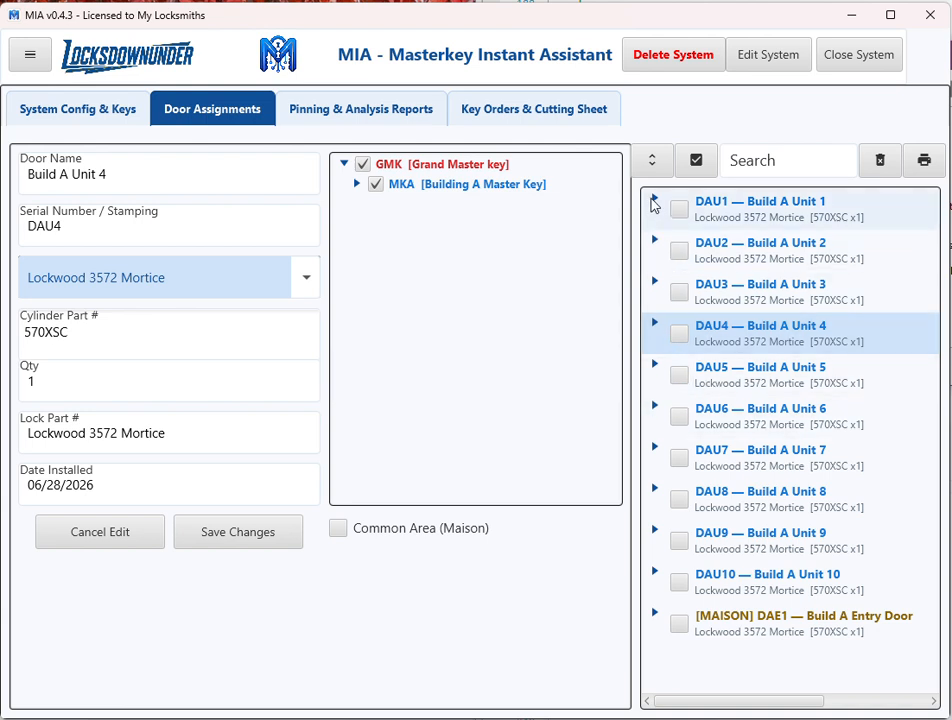
{"action": "left_click", "coordinate": [653, 201]}
{"action": "left_click", "coordinate": [655, 302]}
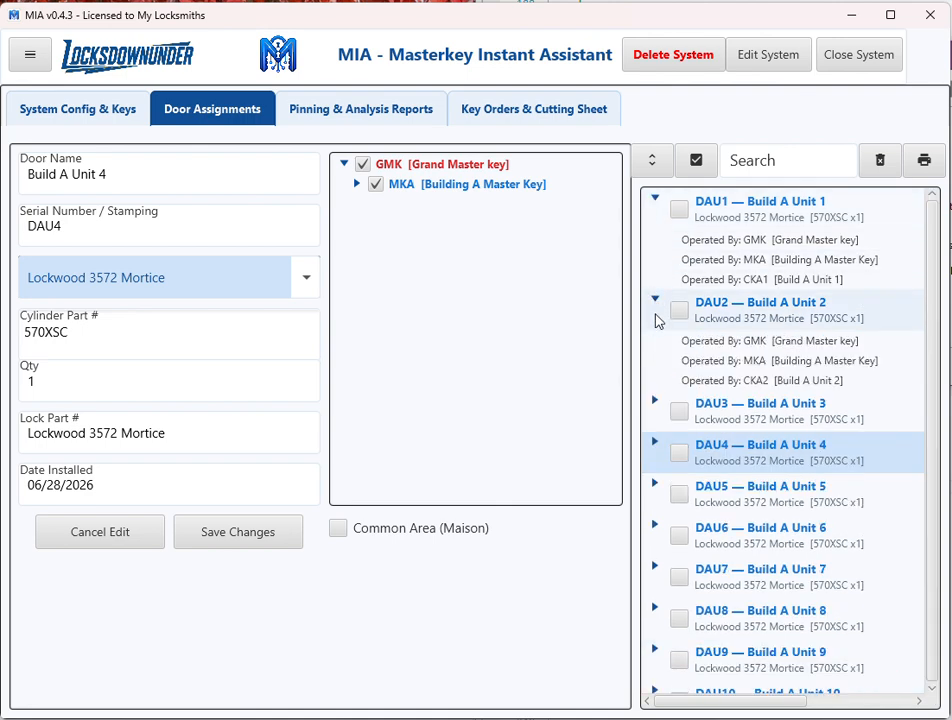
{"action": "left_click", "coordinate": [655, 403]}
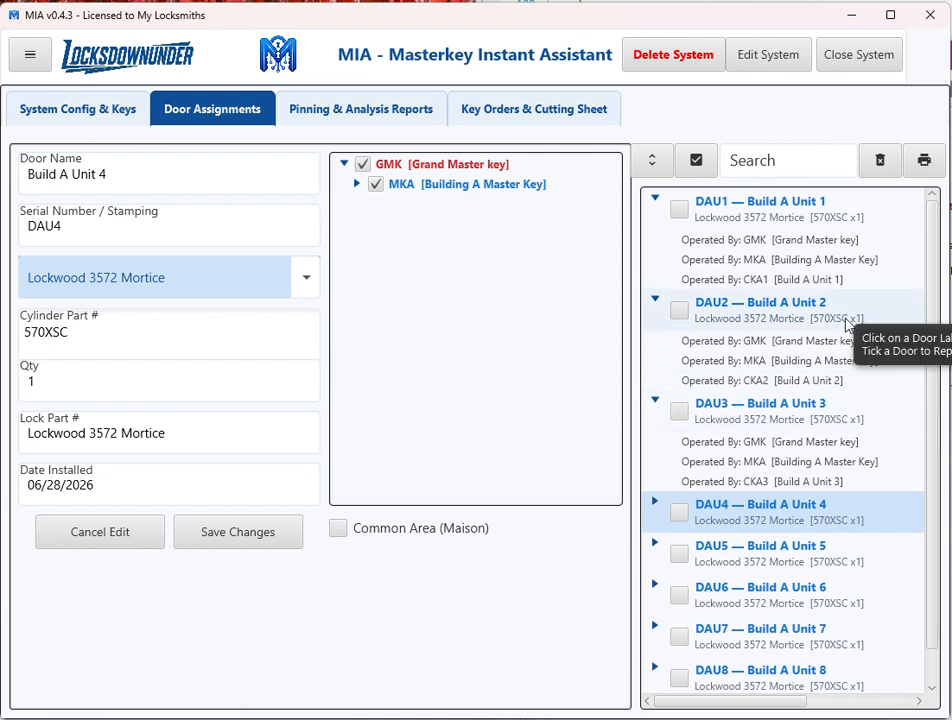
Mark doors DAU1 and DAU2 for reporting, and check the pinning status of all doors.
{"action": "left_click", "coordinate": [680, 211]}
{"action": "left_click", "coordinate": [690, 312]}
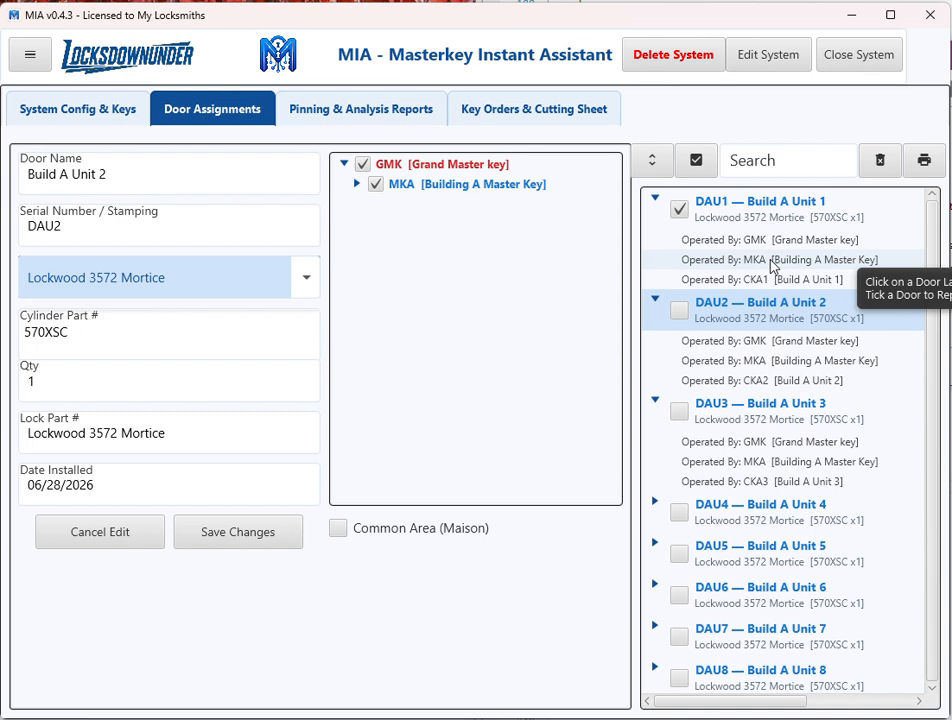
{"action": "left_click", "coordinate": [679, 310]}
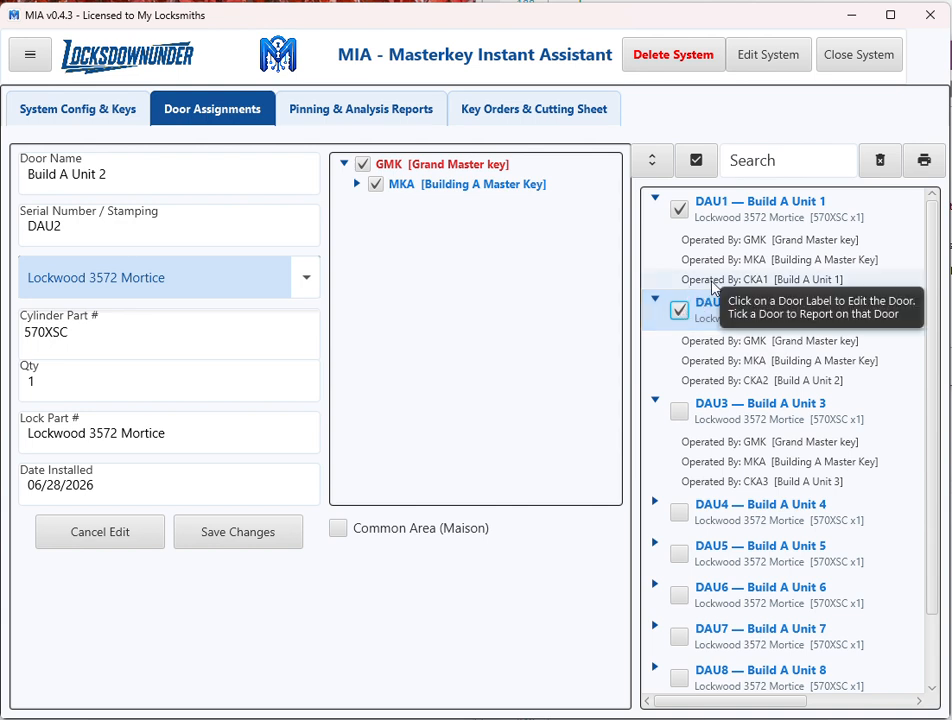
{"action": "left_click", "coordinate": [679, 310]}
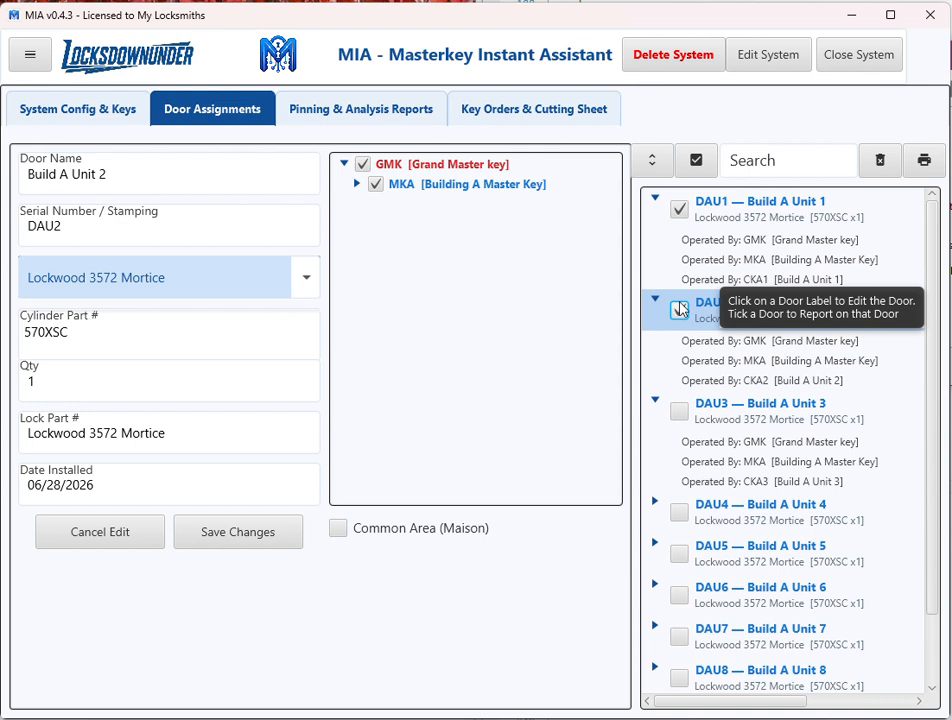
{"action": "left_click", "coordinate": [679, 310]}
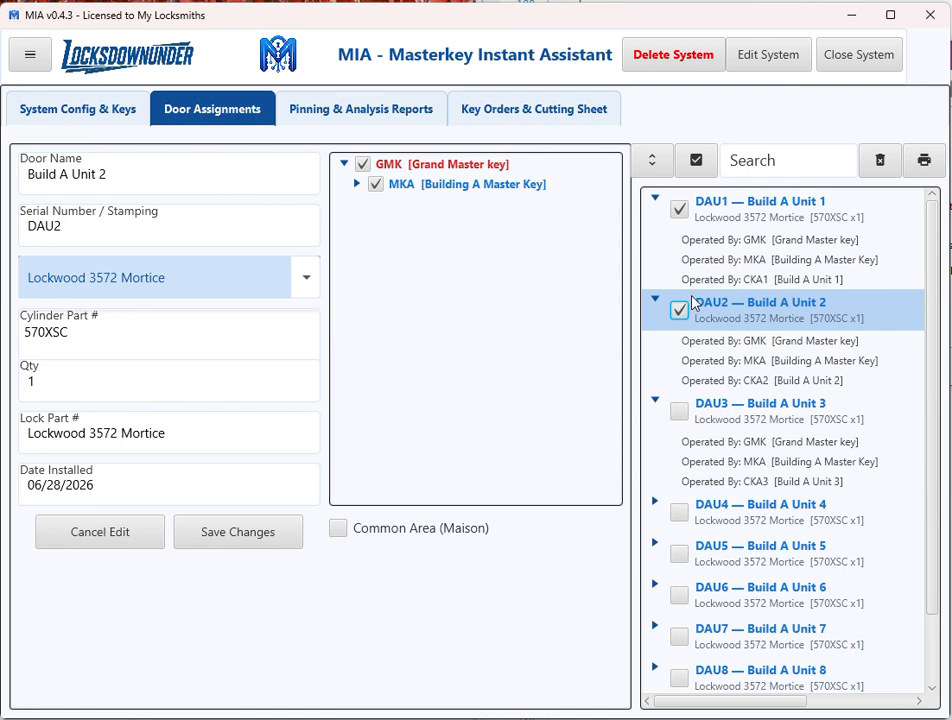
{"action": "left_click", "coordinate": [358, 116]}
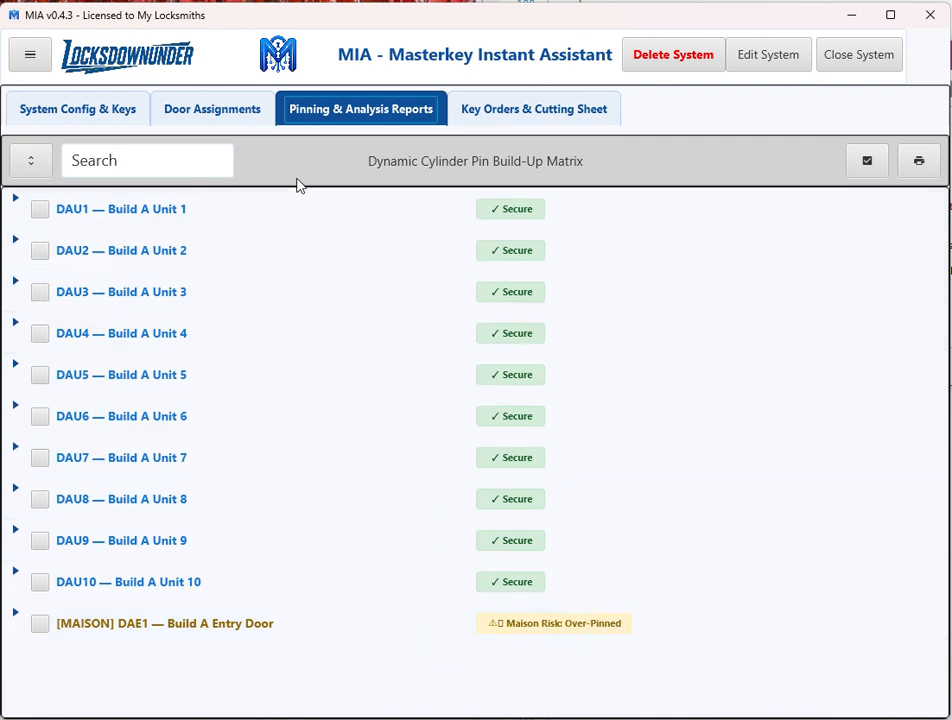
Assign the additional change keys CKA1 and CKA4 to door DAU10 (Build A Unit 10) and save the door.
{"action": "left_click", "coordinate": [216, 113]}
{"action": "scroll", "coordinate": [782, 462], "scroll_direction": "down", "scroll_amount": 1}
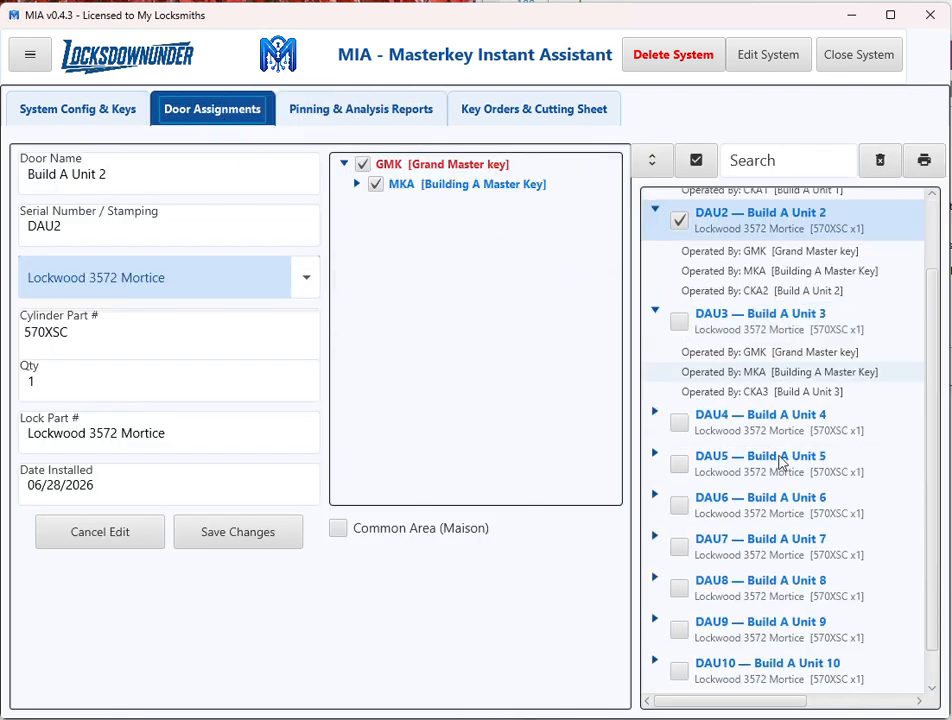
{"action": "scroll", "coordinate": [775, 470], "scroll_direction": "down", "scroll_amount": 1}
{"action": "left_click", "coordinate": [716, 631]}
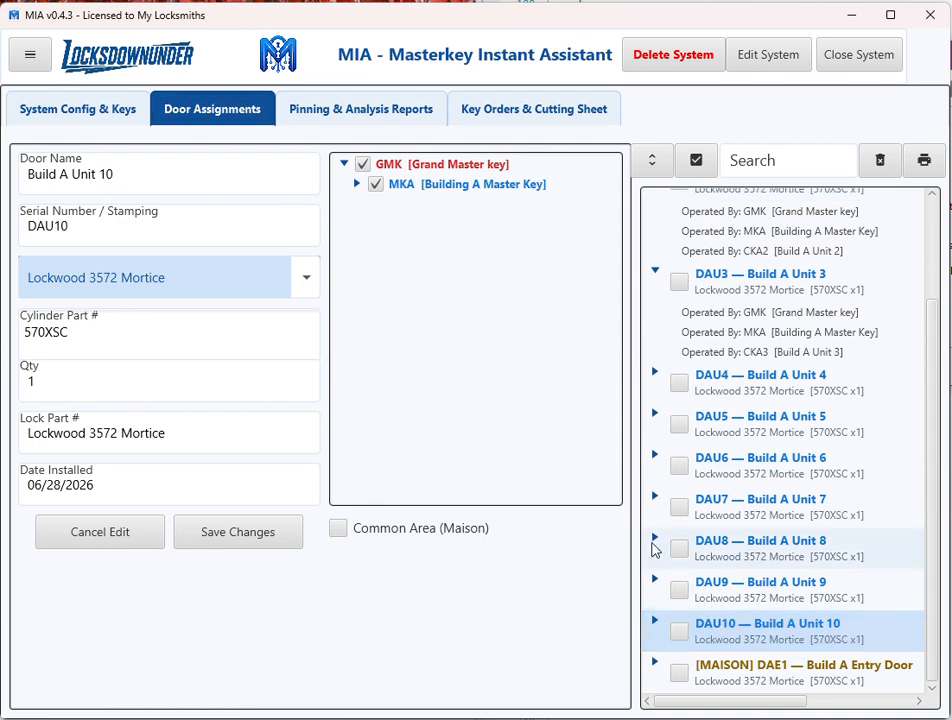
{"action": "left_click", "coordinate": [357, 184]}
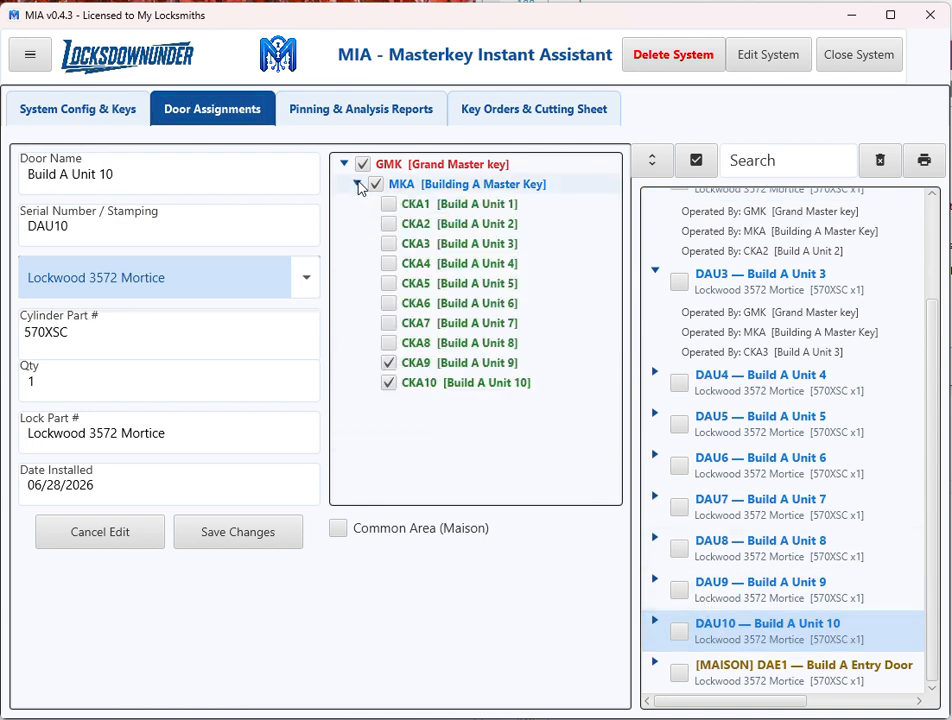
{"action": "left_click", "coordinate": [386, 243]}
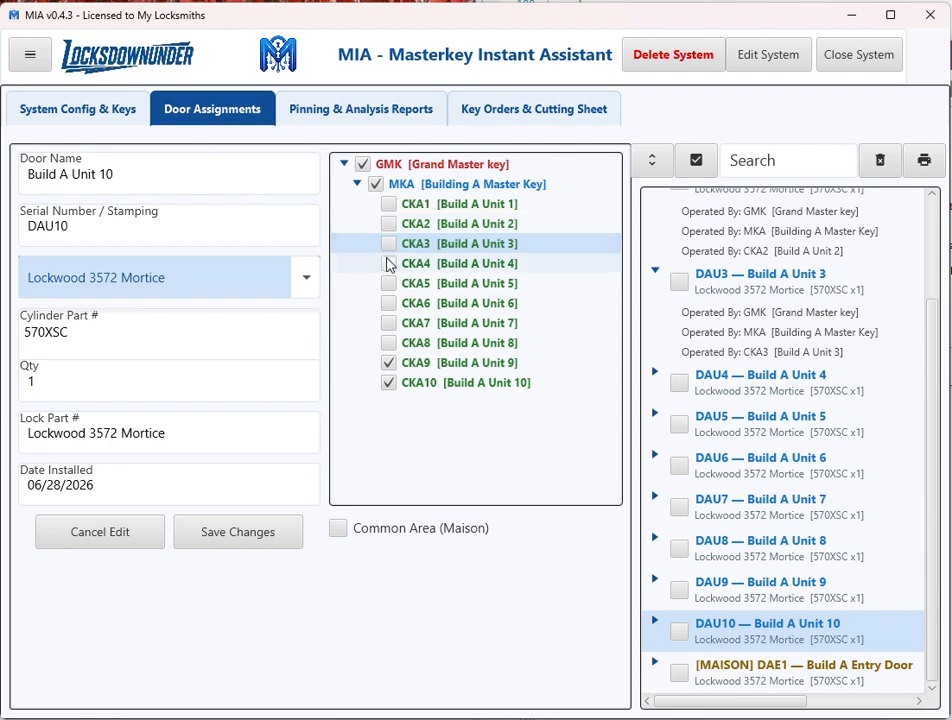
{"action": "left_click", "coordinate": [388, 264]}
{"action": "left_click", "coordinate": [390, 205]}
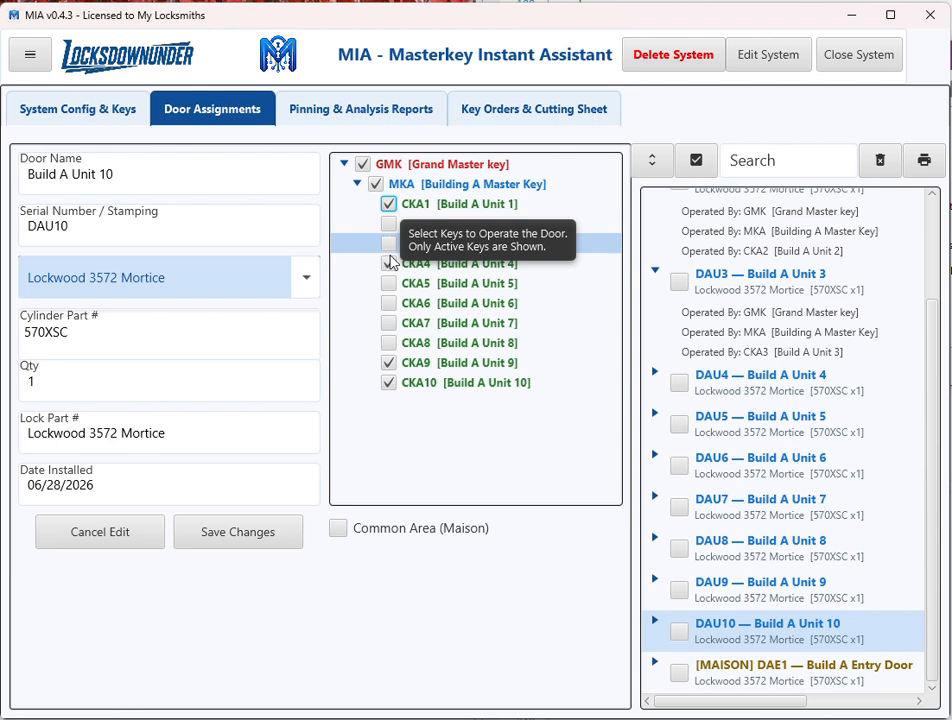
{"action": "left_click", "coordinate": [258, 536]}
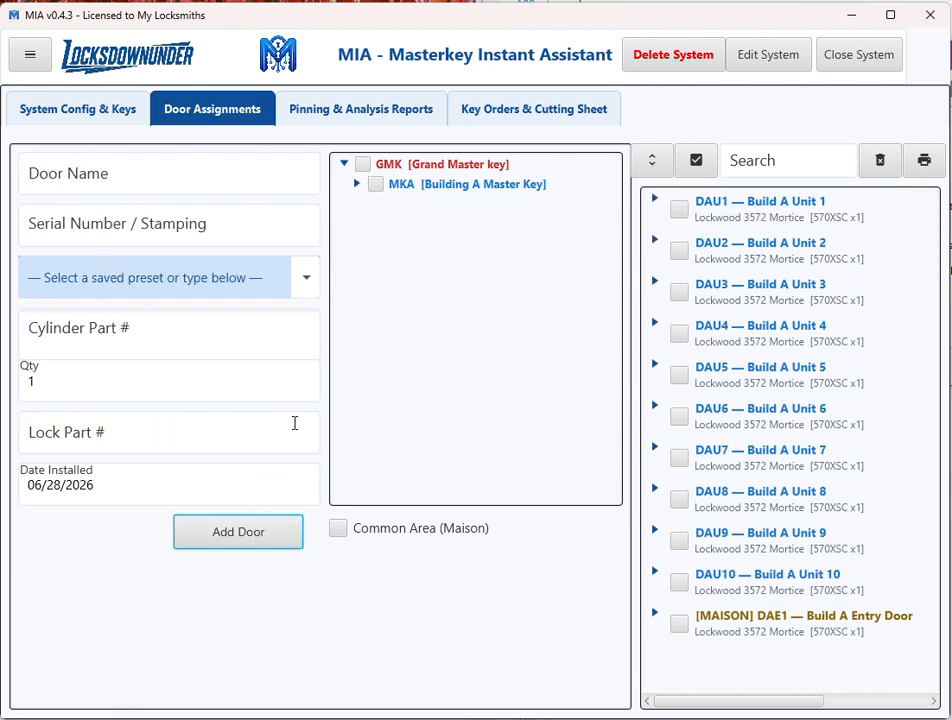
Examine the pinning analysis of DAU10, including its operating keys, pin build-up and phantom keys.
{"action": "left_click", "coordinate": [395, 117]}
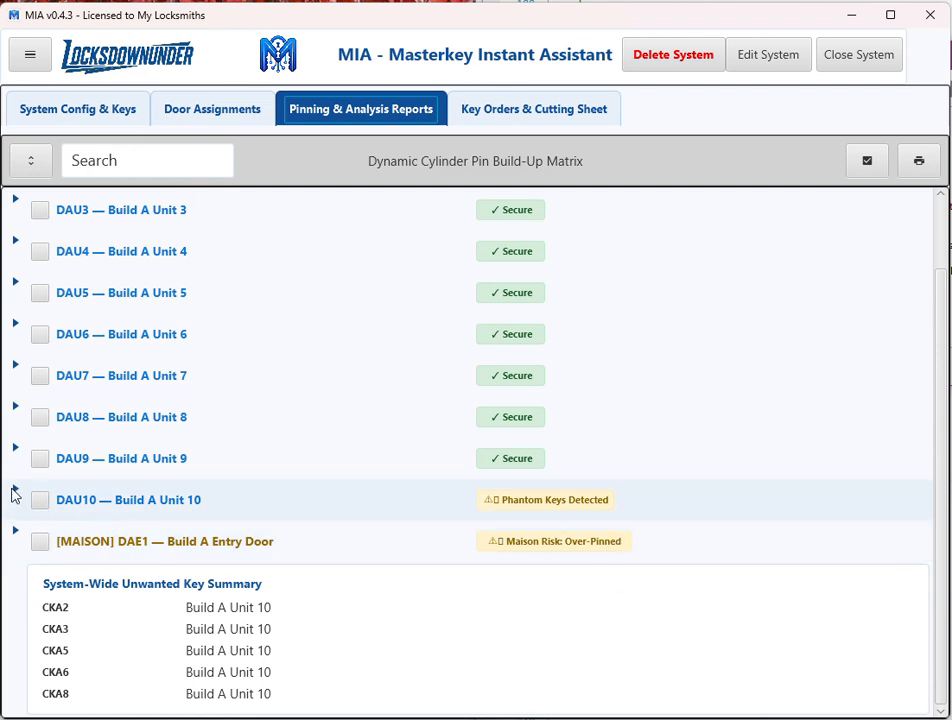
{"action": "left_click", "coordinate": [13, 492]}
{"action": "scroll", "coordinate": [323, 483], "scroll_direction": "down", "scroll_amount": 2}
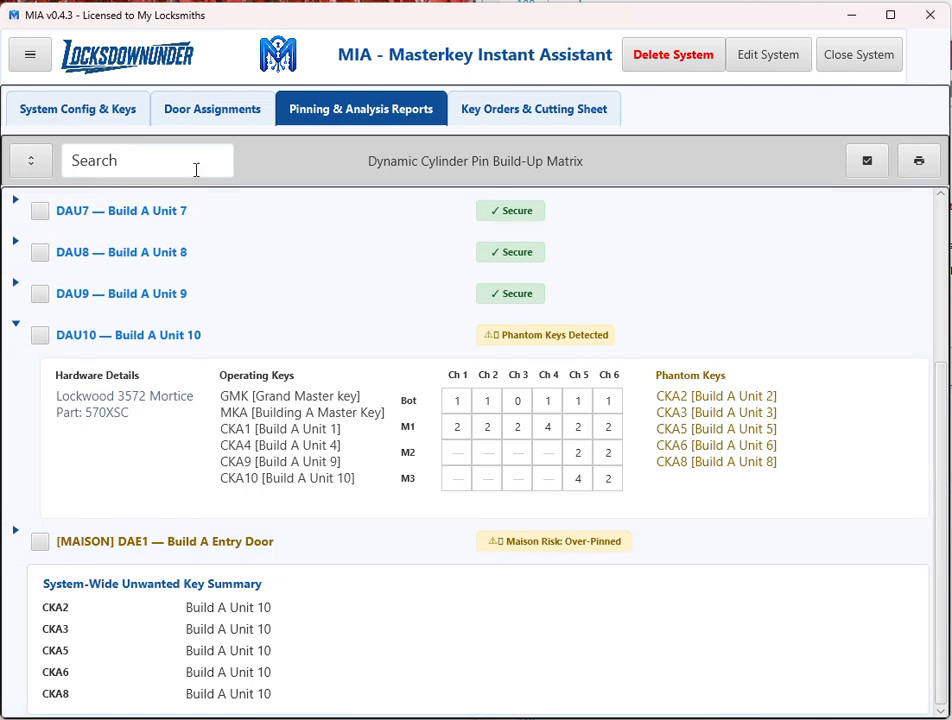
Remove change keys CKA1, CKA4 and CKA9 from door DAU10, leaving only CKA10 as its change key, and save the door.
{"action": "left_click", "coordinate": [197, 118]}
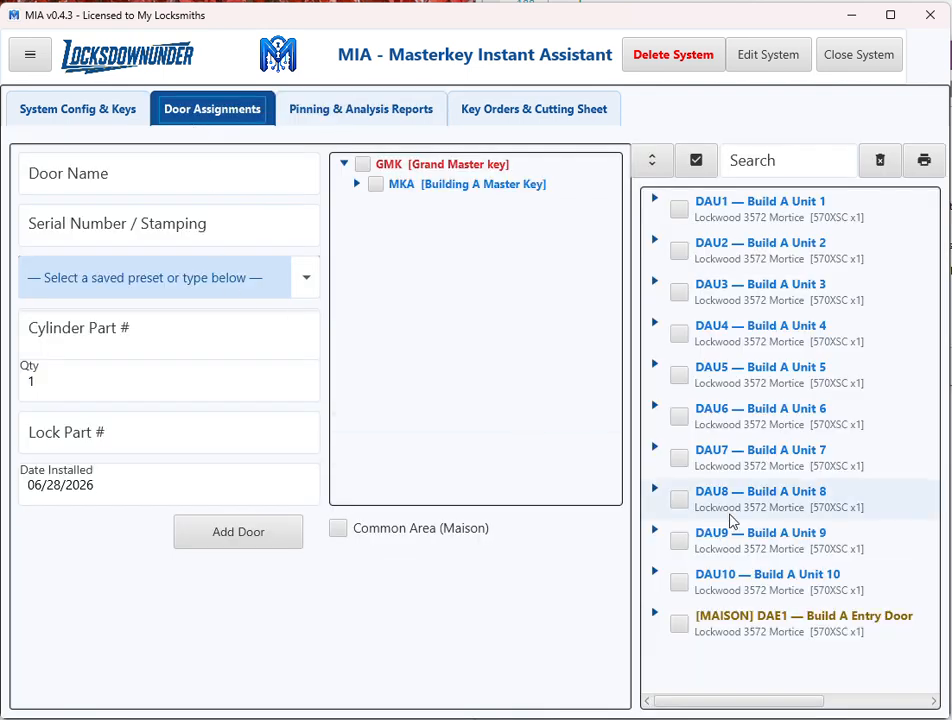
{"action": "left_click", "coordinate": [797, 584]}
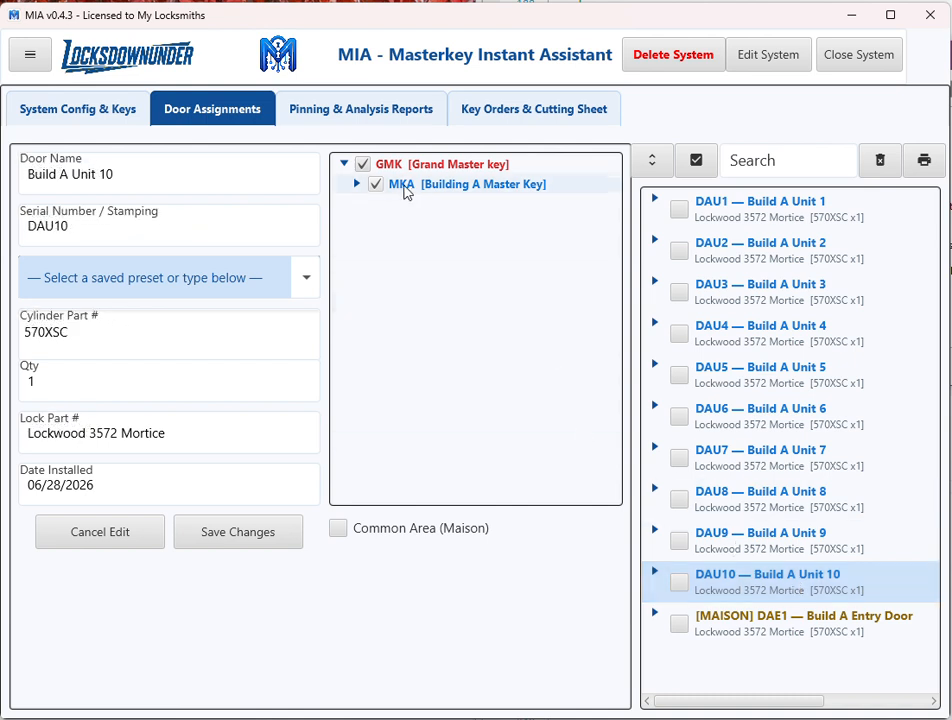
{"action": "left_click", "coordinate": [356, 184]}
{"action": "left_click", "coordinate": [389, 204]}
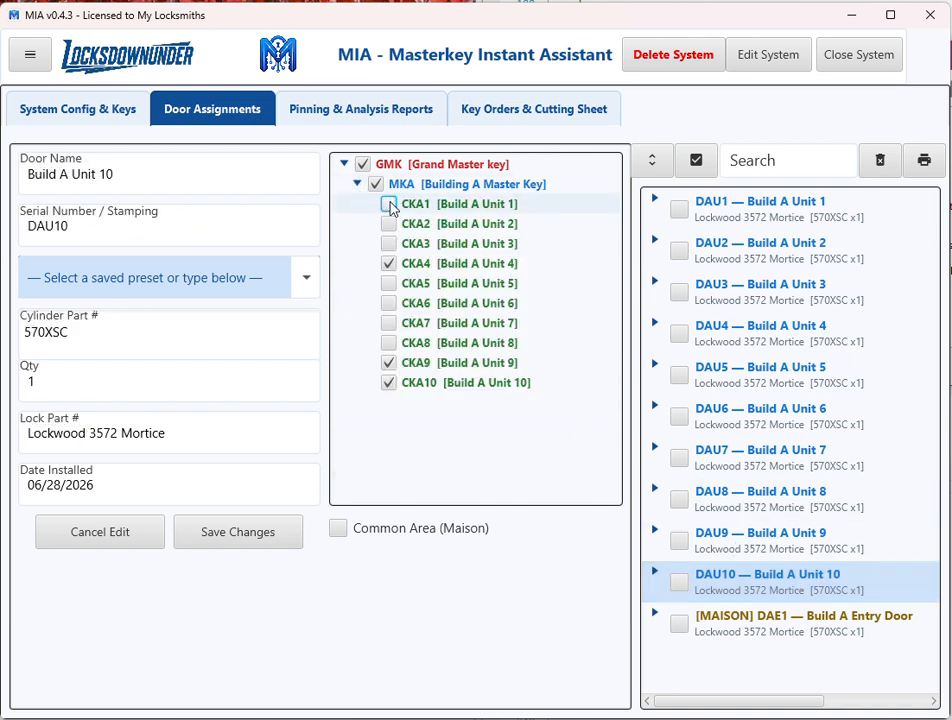
{"action": "left_click", "coordinate": [389, 264]}
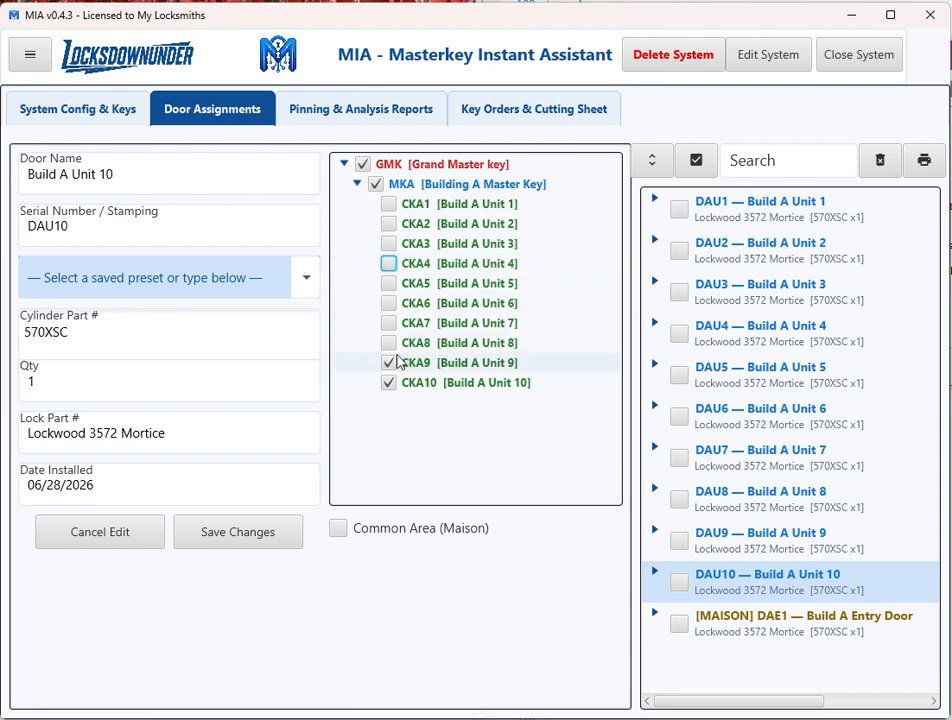
{"action": "left_click", "coordinate": [389, 364]}
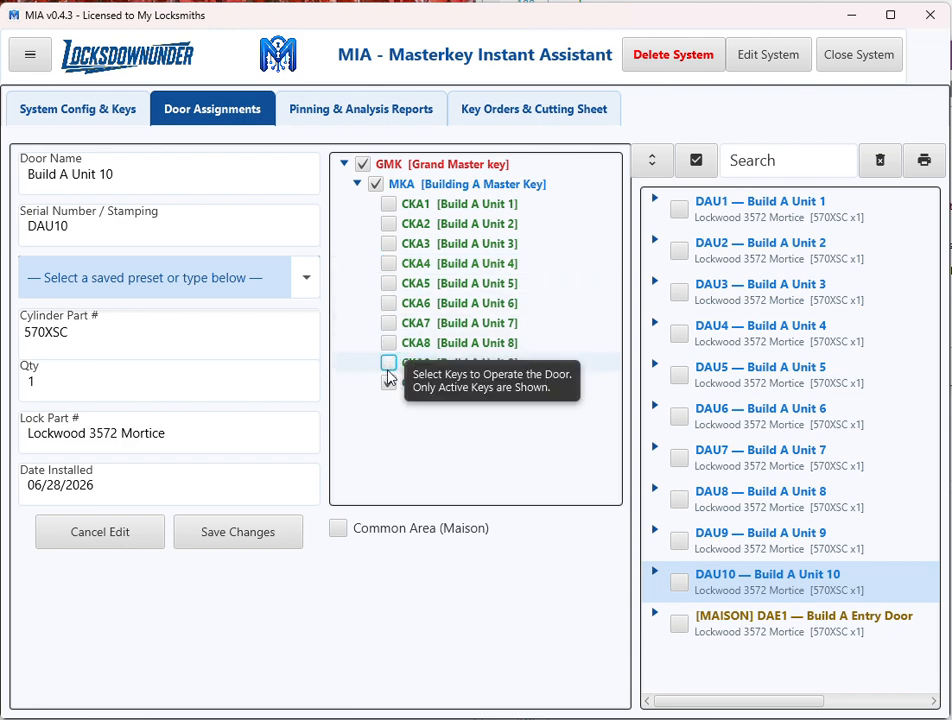
{"action": "left_click", "coordinate": [268, 534]}
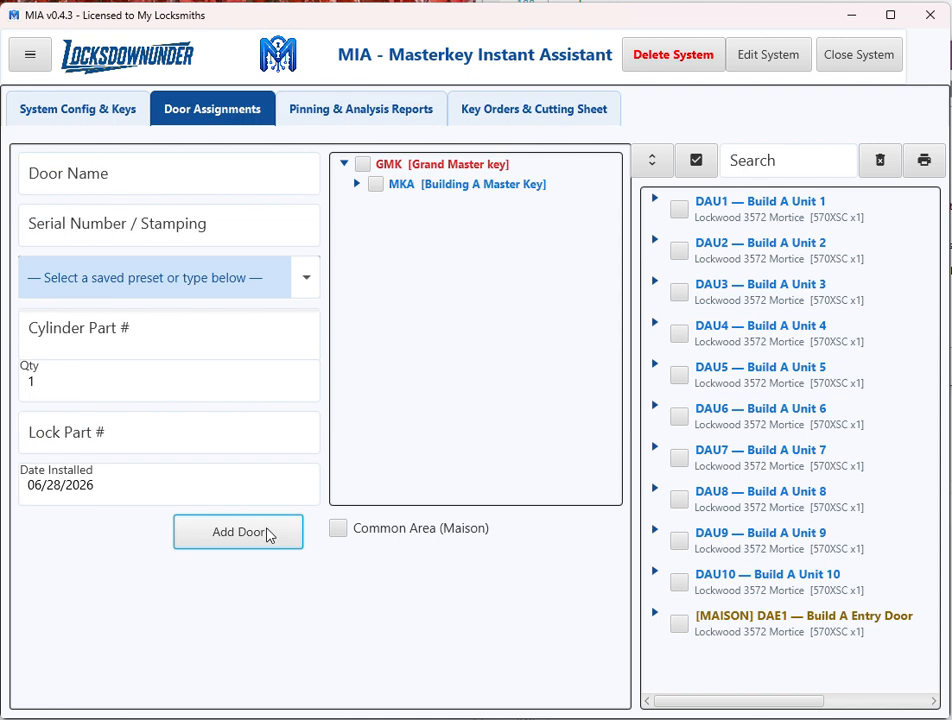
Examine the pinning analysis of the common entry door DAE1, including its operating keys and pin build-up.
{"action": "left_click", "coordinate": [405, 112]}
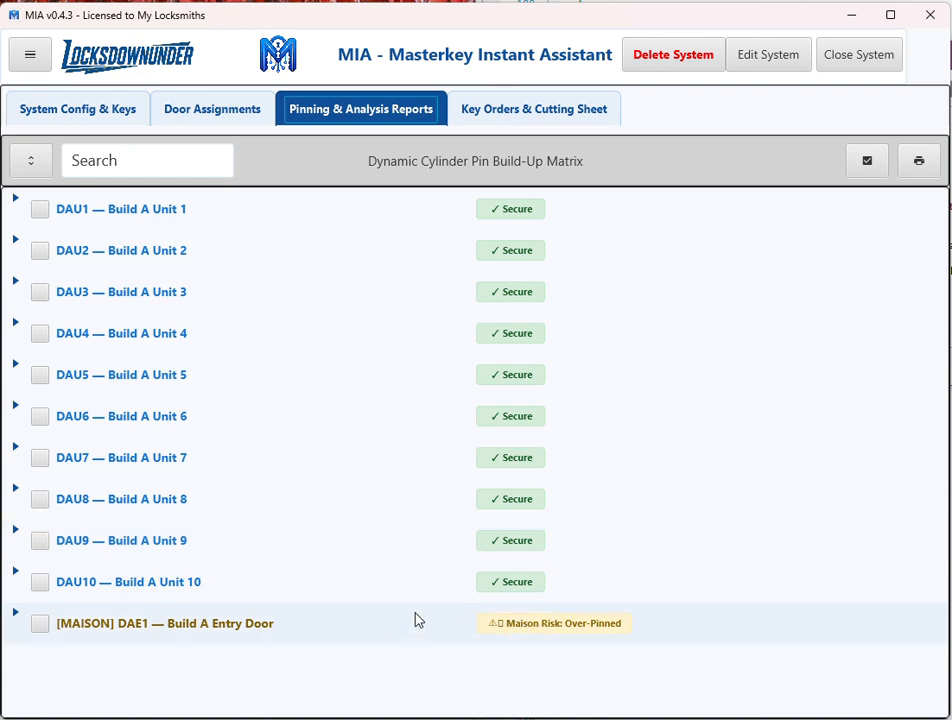
{"action": "left_click", "coordinate": [15, 614]}
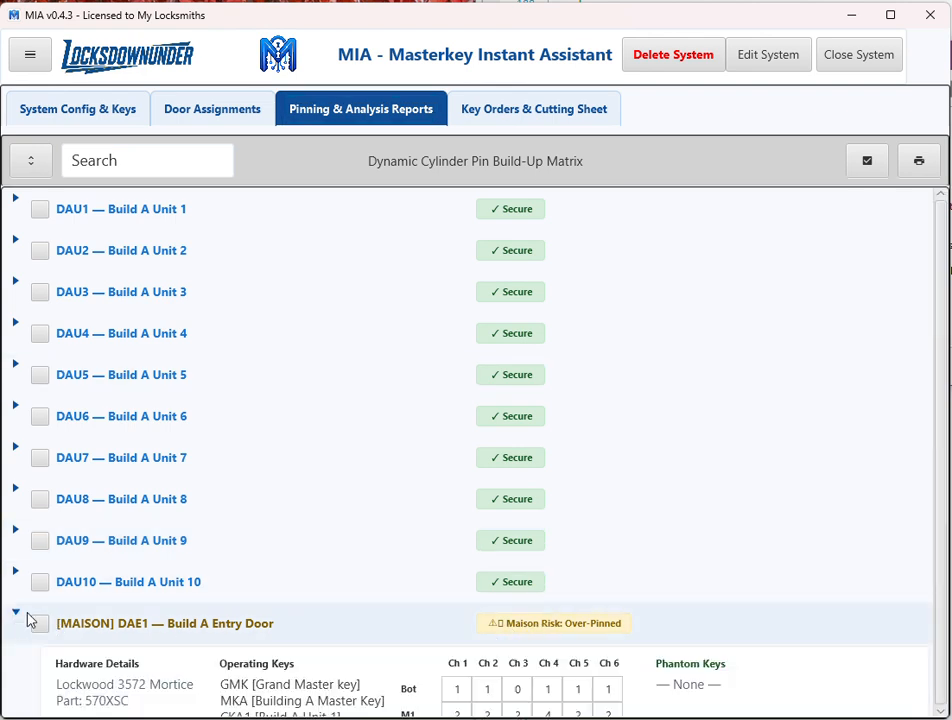
{"action": "scroll", "coordinate": [389, 461], "scroll_direction": "down", "scroll_amount": 2}
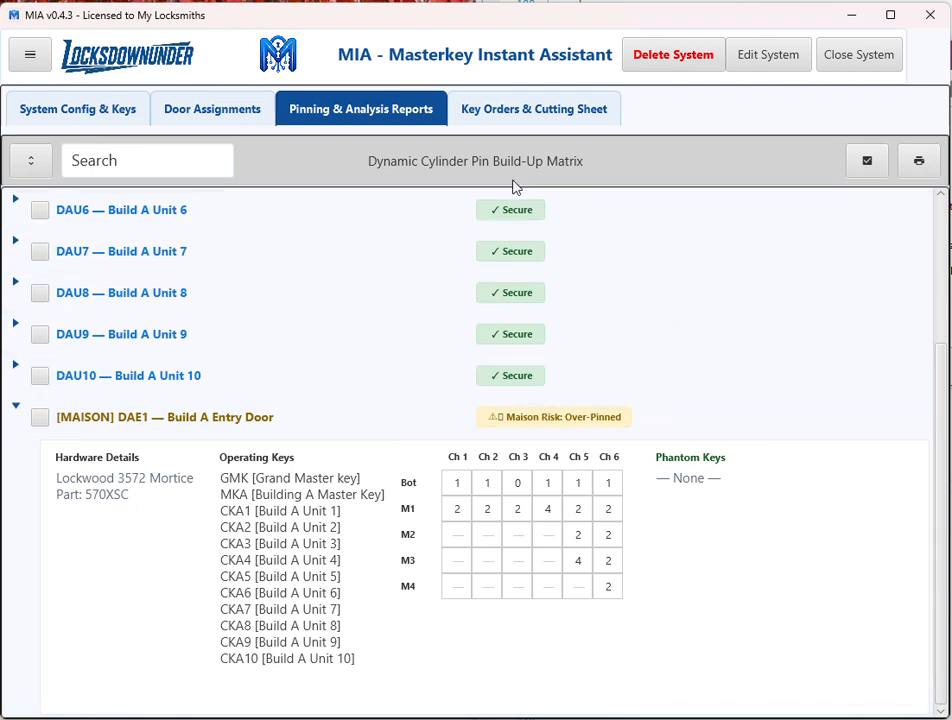
Add 2 GMK Grand Master keys to the pending key order with the note "Initiaal supply Inv001".
{"action": "left_click", "coordinate": [511, 111]}
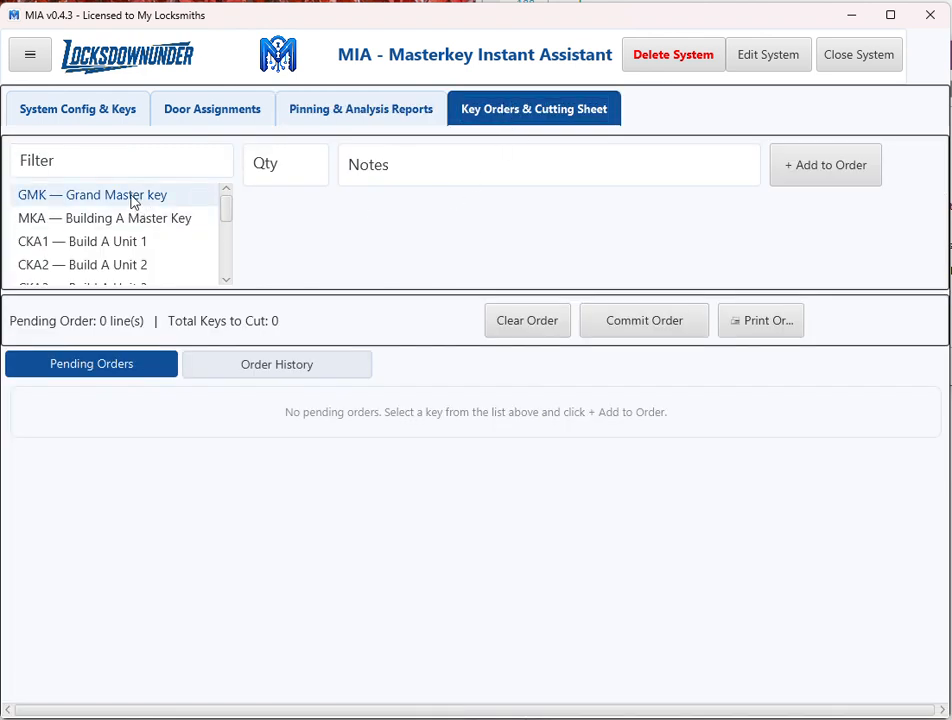
{"action": "left_click", "coordinate": [185, 200]}
{"action": "left_click", "coordinate": [299, 166]}
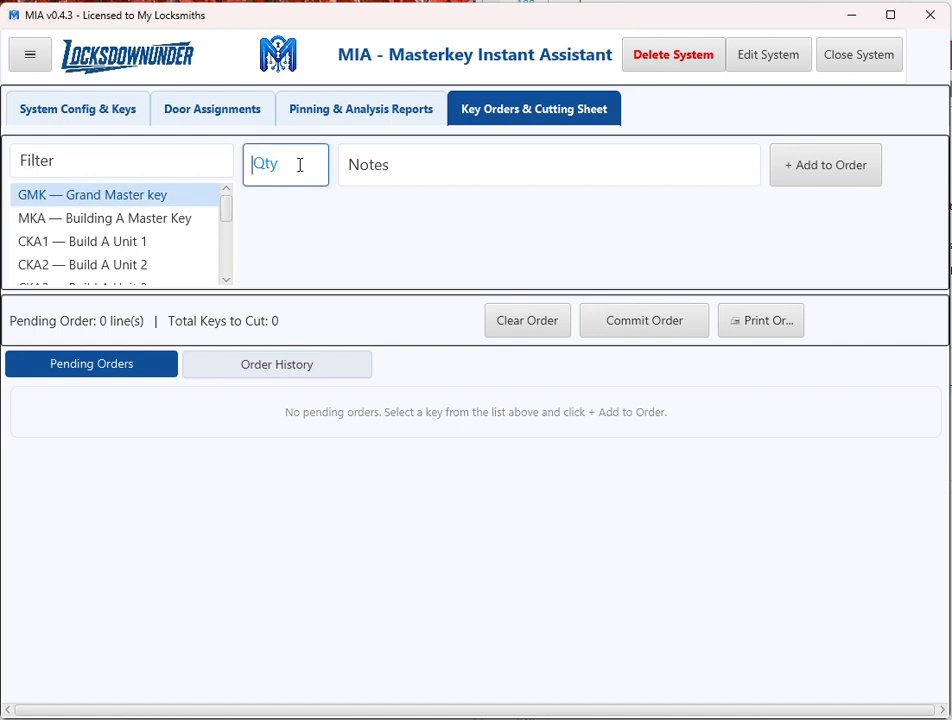
{"action": "type", "text": "2"}
{"action": "left_click", "coordinate": [369, 165]}
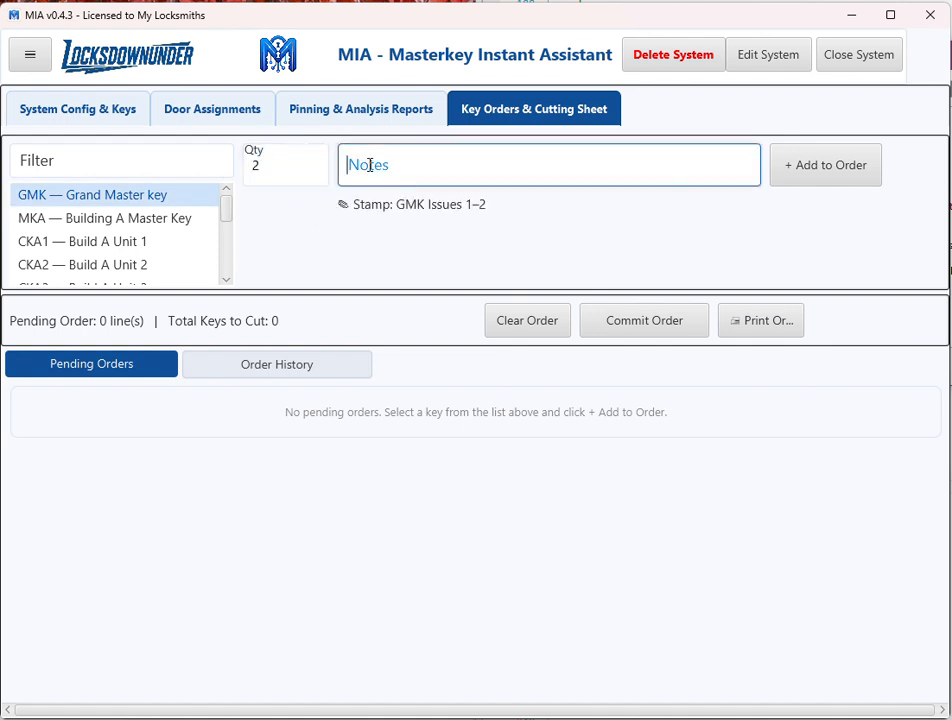
{"action": "type", "text": "Initia"}
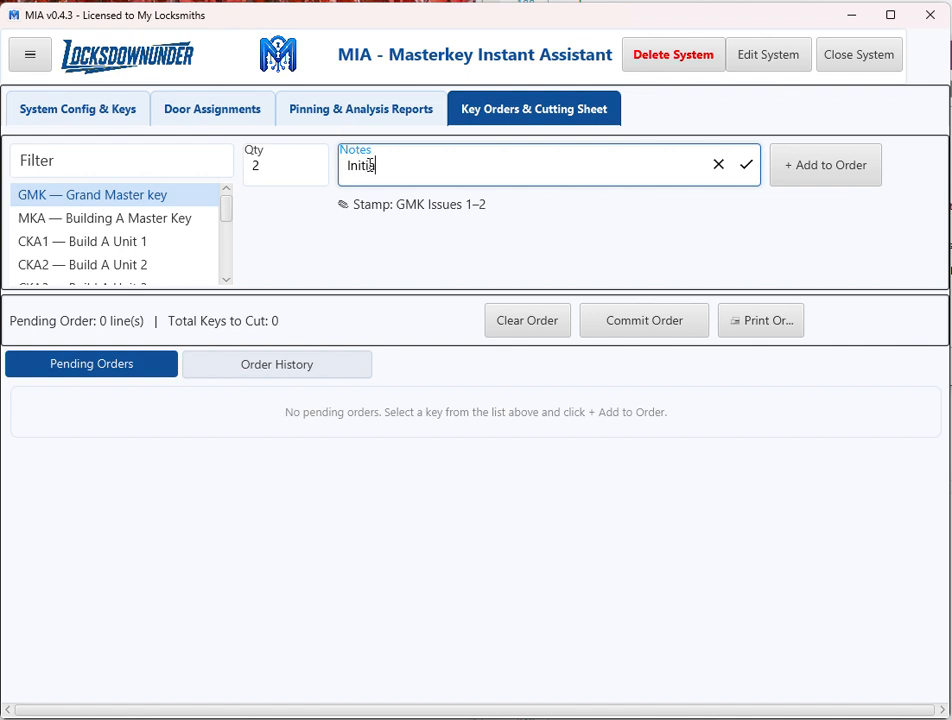
{"action": "type", "text": "l supply Inv001"}
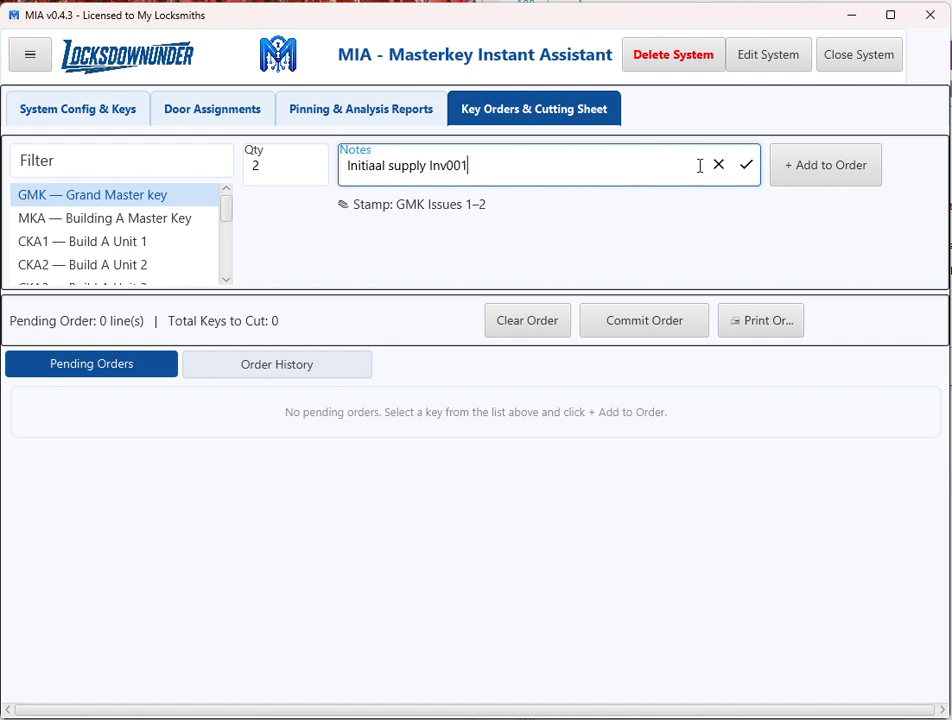
{"action": "left_click", "coordinate": [805, 170]}
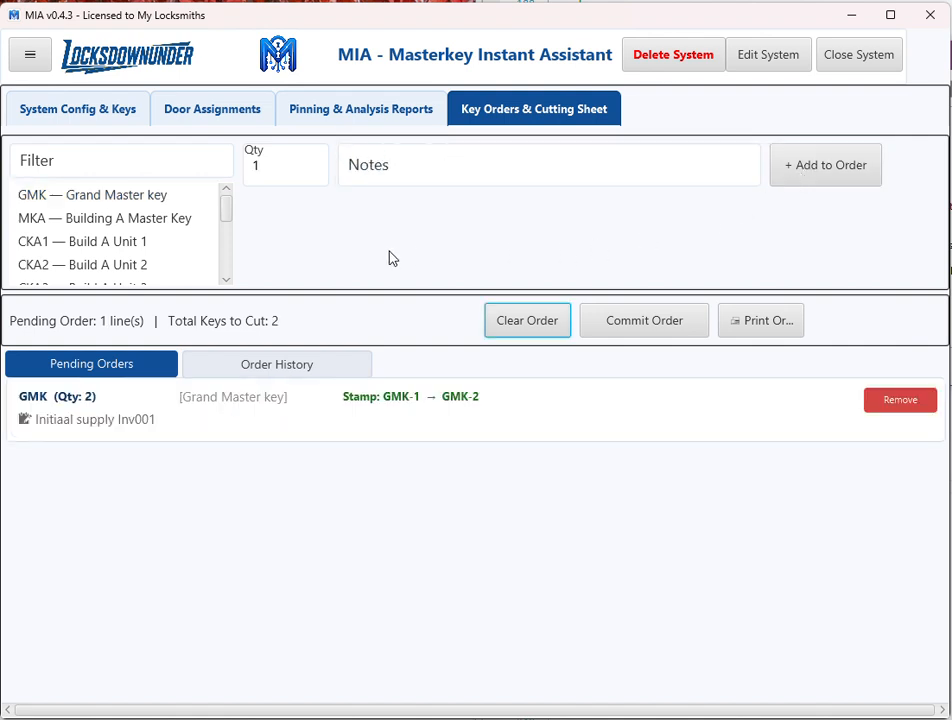
Add 6 MKA Building A Master Keys to the pending key order with the note "Initial supplyu Inv001".
{"action": "left_click", "coordinate": [160, 220]}
{"action": "left_click", "coordinate": [277, 175]}
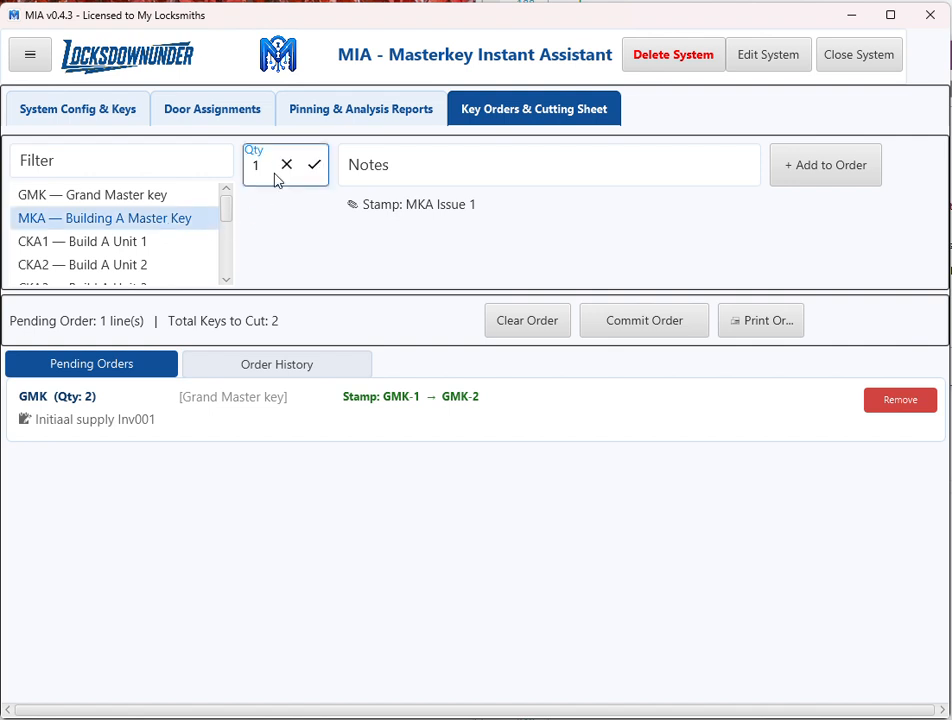
{"action": "key", "text": "BackSpace"}
{"action": "type", "text": "6"}
{"action": "left_click", "coordinate": [370, 155]}
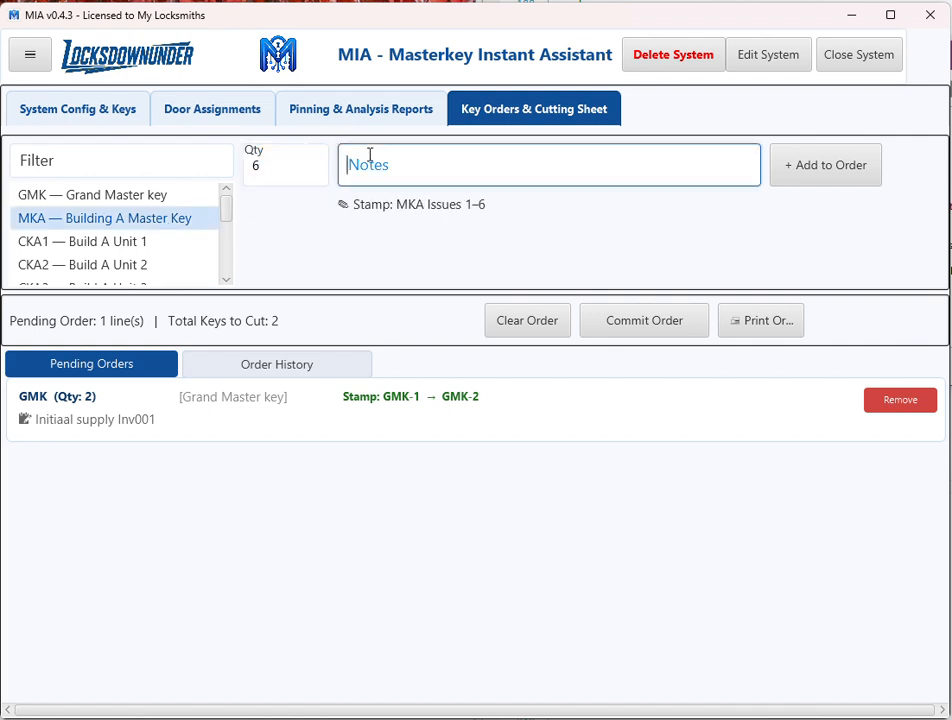
{"action": "type", "text": "Initial supplyu Inv0-01"}
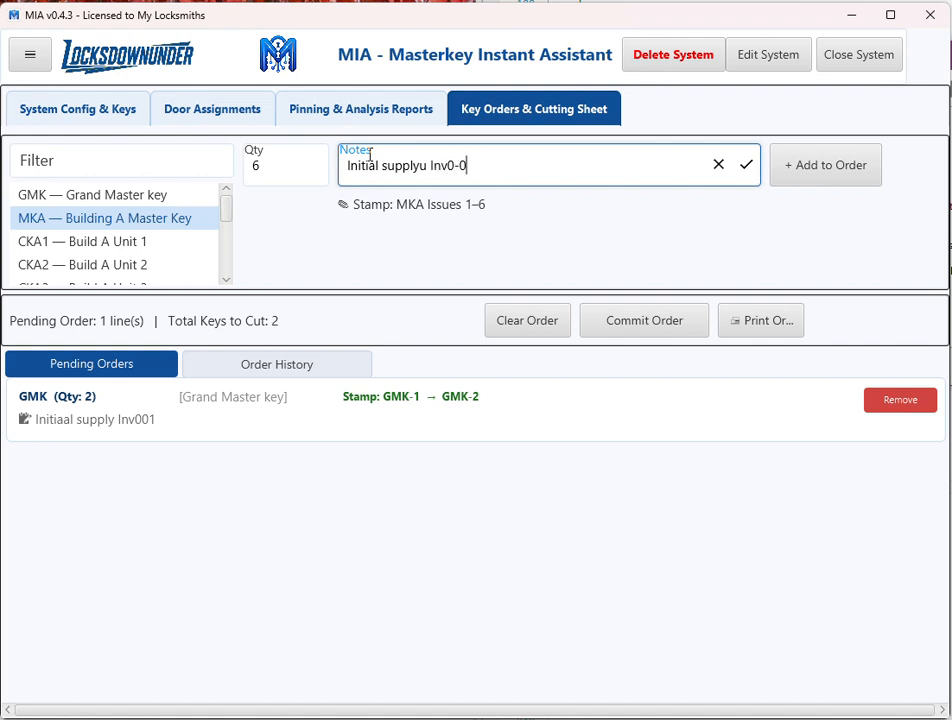
{"action": "key", "text": "BackSpace"}
{"action": "key", "text": "BackSpace"}
{"action": "type", "text": "001"}
{"action": "left_click", "coordinate": [828, 162]}
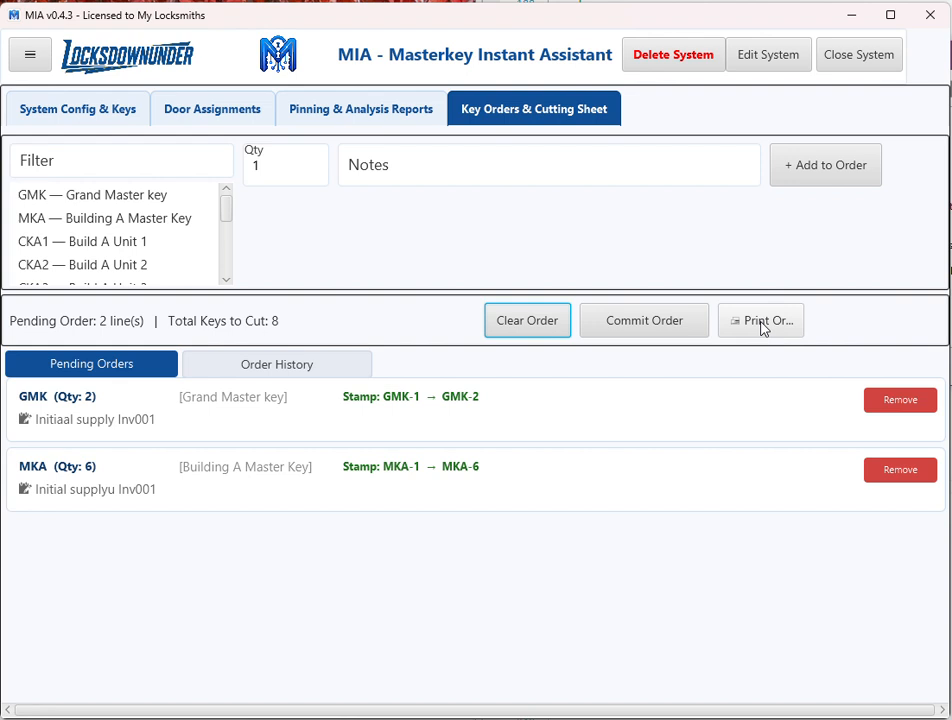
Commit the pending key order without printing it and confirm the update to the key issue records.
{"action": "left_click", "coordinate": [634, 328]}
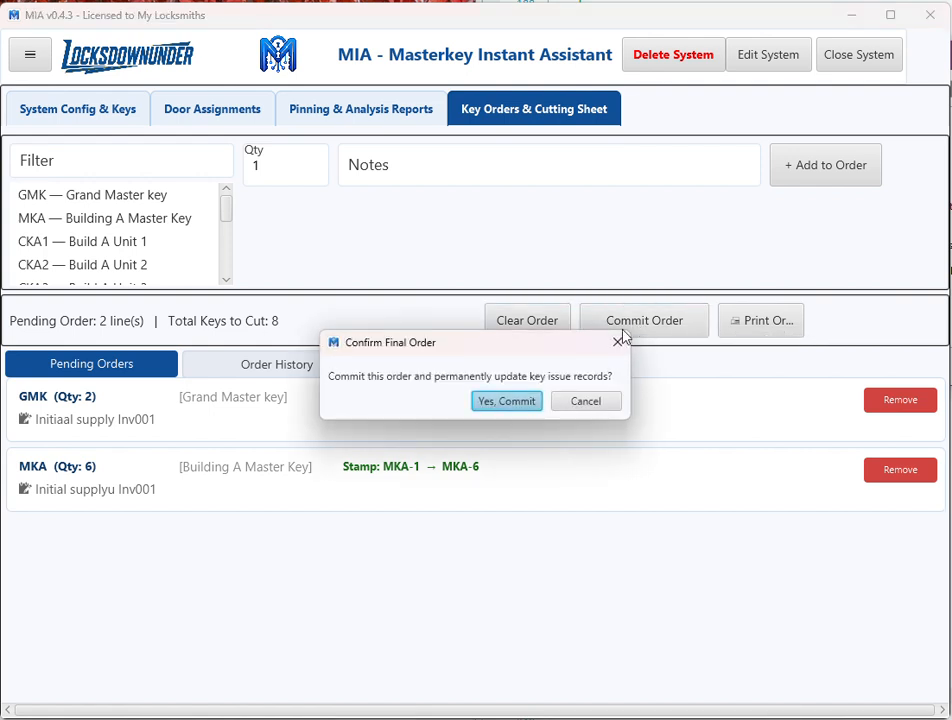
{"action": "left_click", "coordinate": [520, 410]}
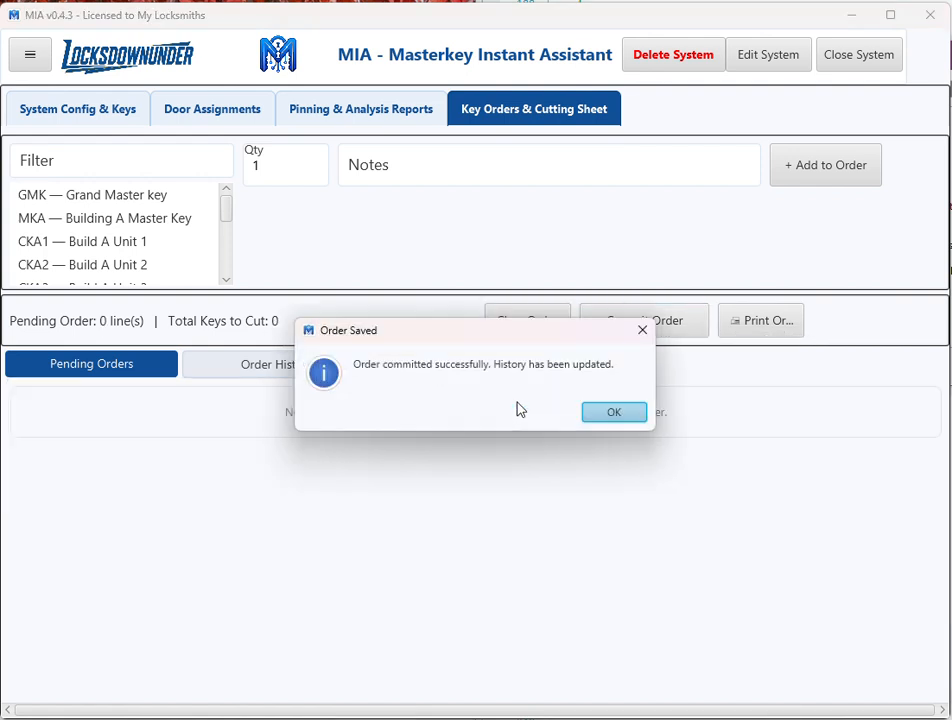
{"action": "left_click", "coordinate": [614, 413]}
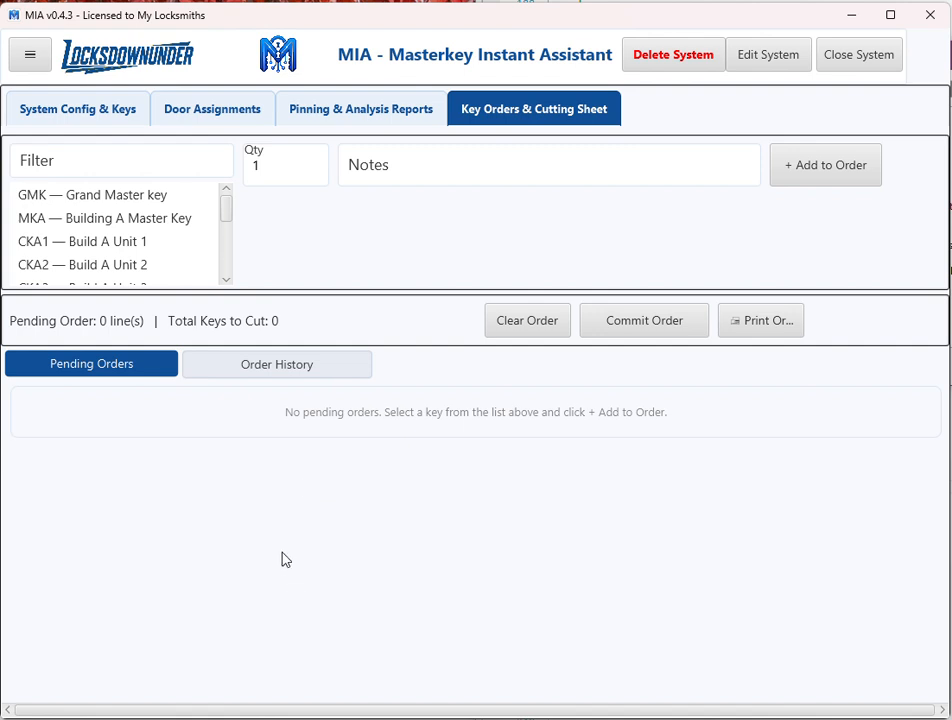
Review the committed key order history and the cut counts of the keys under Building A Master Key MKA.
{"action": "left_click", "coordinate": [286, 370]}
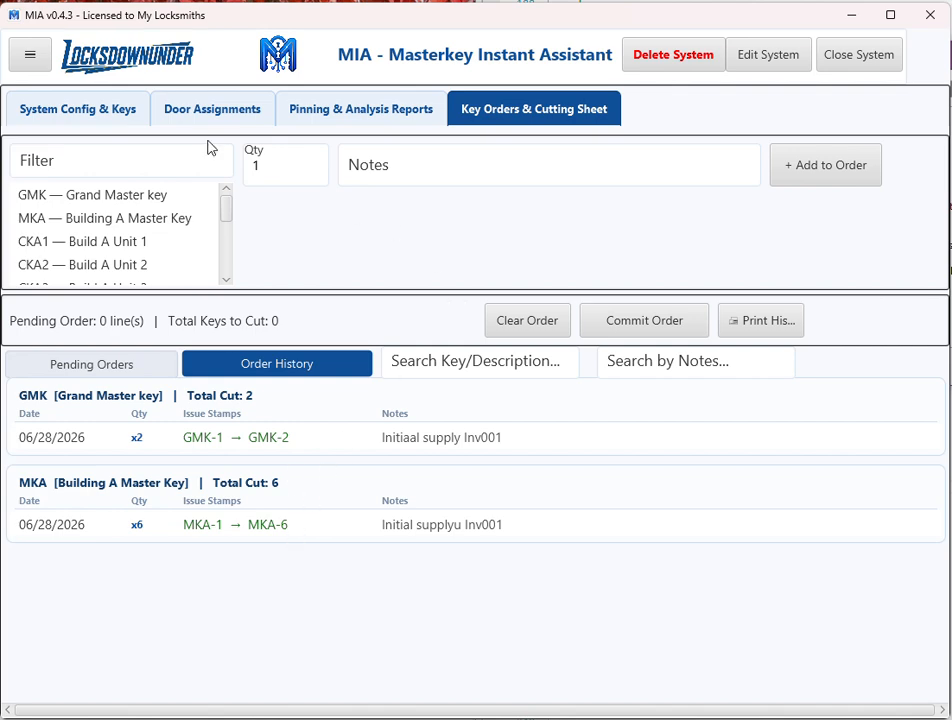
{"action": "left_click", "coordinate": [86, 113]}
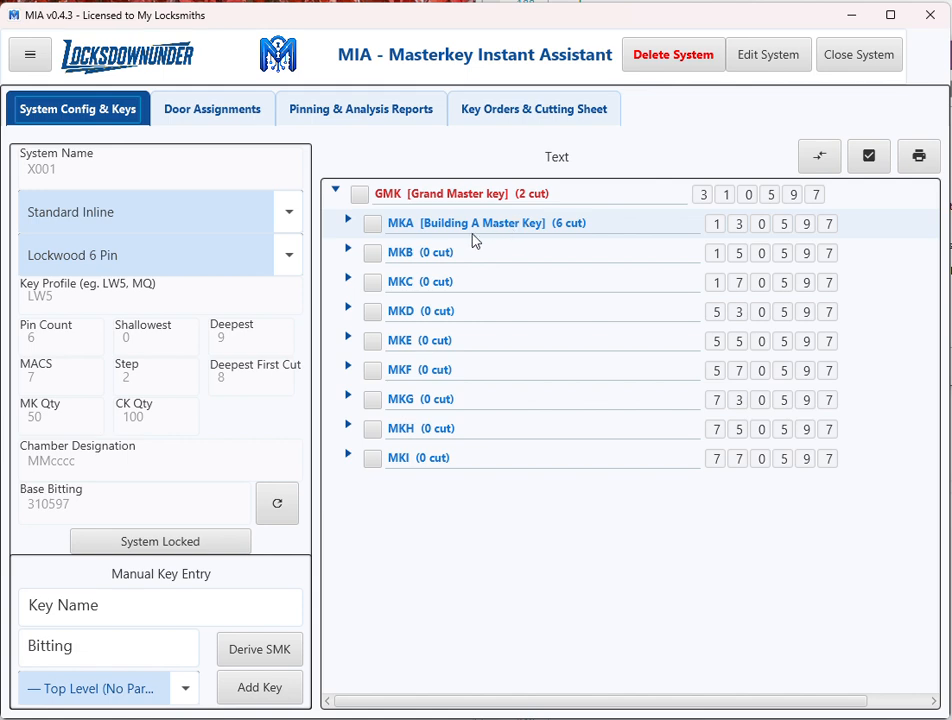
{"action": "left_click", "coordinate": [349, 222]}
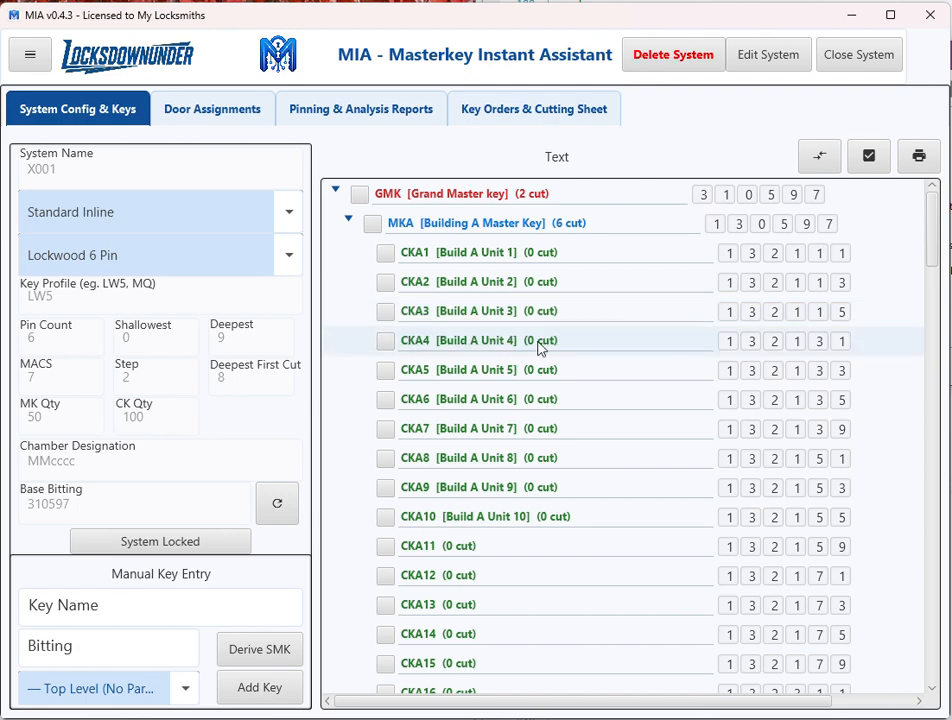
{"action": "scroll", "coordinate": [560, 345], "scroll_direction": "down", "scroll_amount": 1}
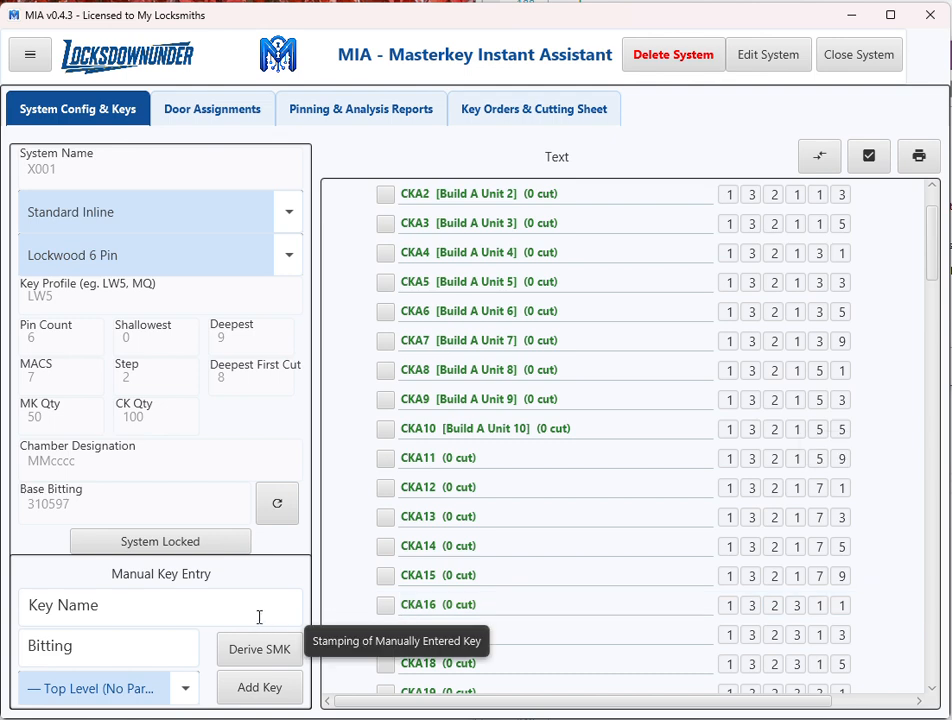
Enter a manual key named SMKA1 with MKA as its parent and start deriving it as a sub-master key.
{"action": "left_click", "coordinate": [147, 605]}
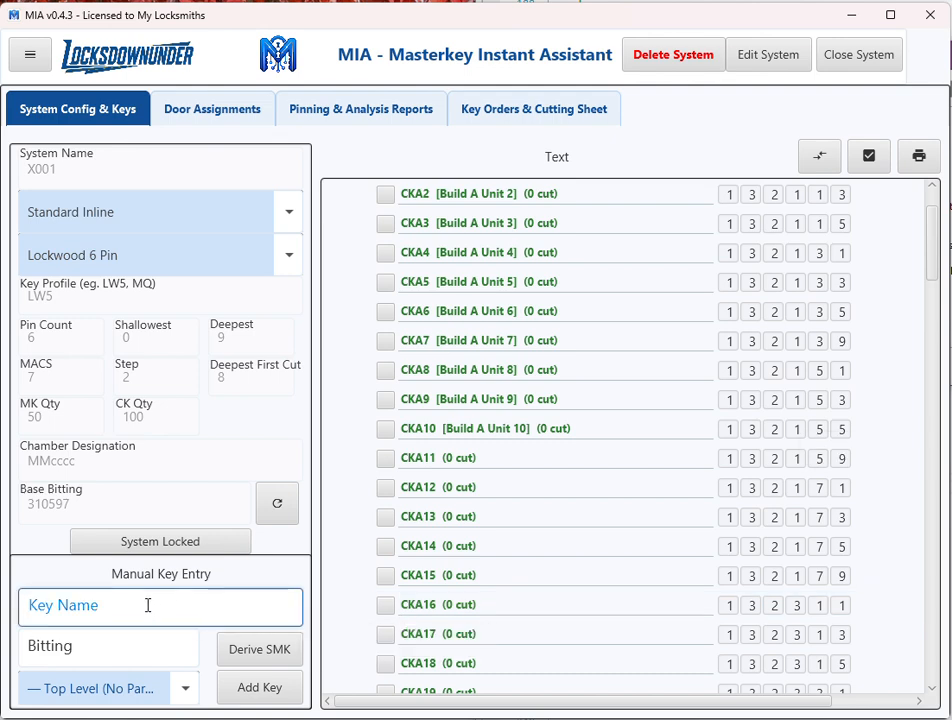
{"action": "type", "text": "SMK"}
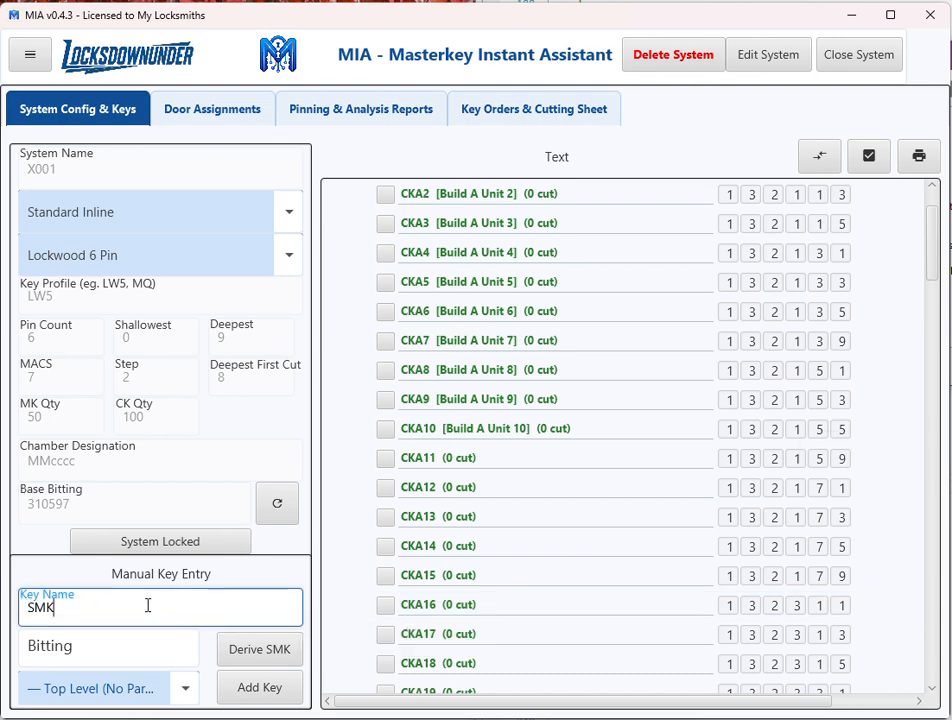
{"action": "type", "text": "A1"}
{"action": "left_click", "coordinate": [186, 690]}
{"action": "left_click", "coordinate": [120, 719]}
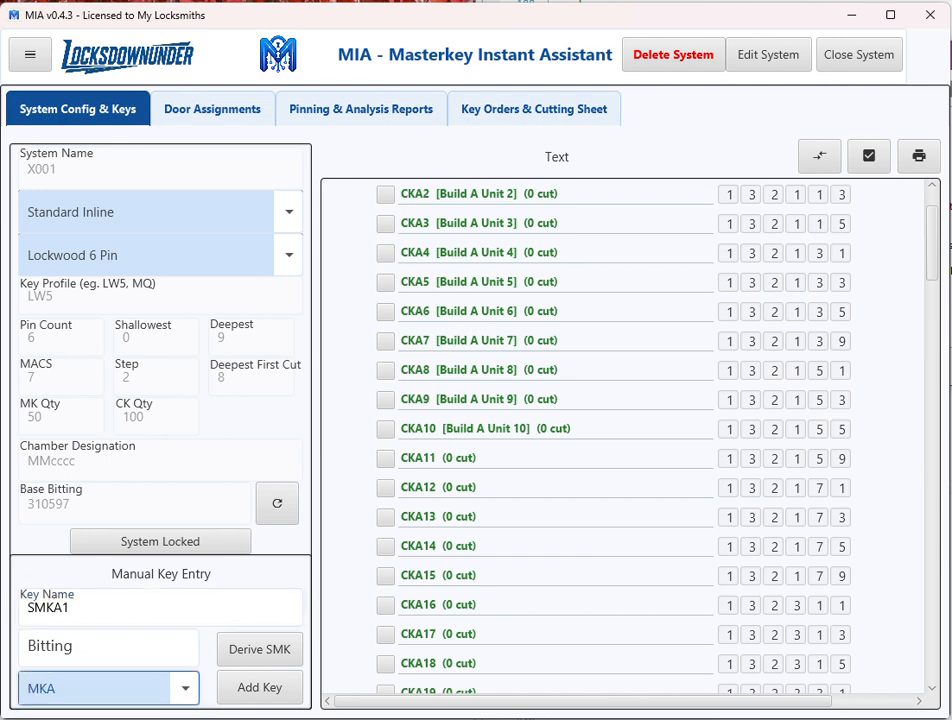
{"action": "left_click", "coordinate": [278, 652]}
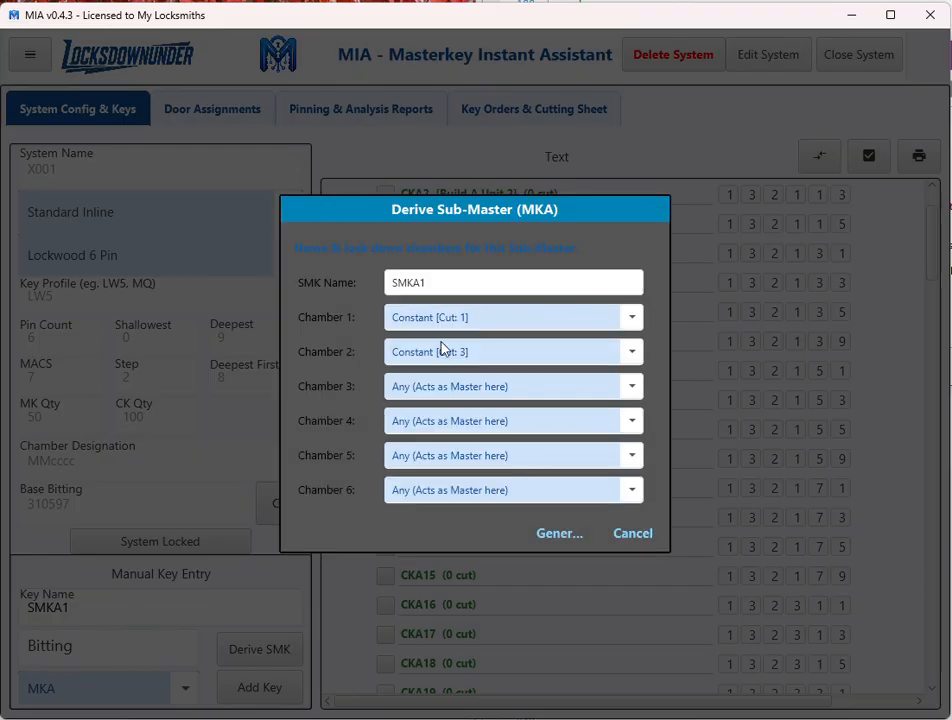
Generate sub-master SMKA1 with chamber 3 locked to cut 2 and chamber 4 locked to cut 1, and approve re-parenting the matching keys.
{"action": "left_click", "coordinate": [637, 319]}
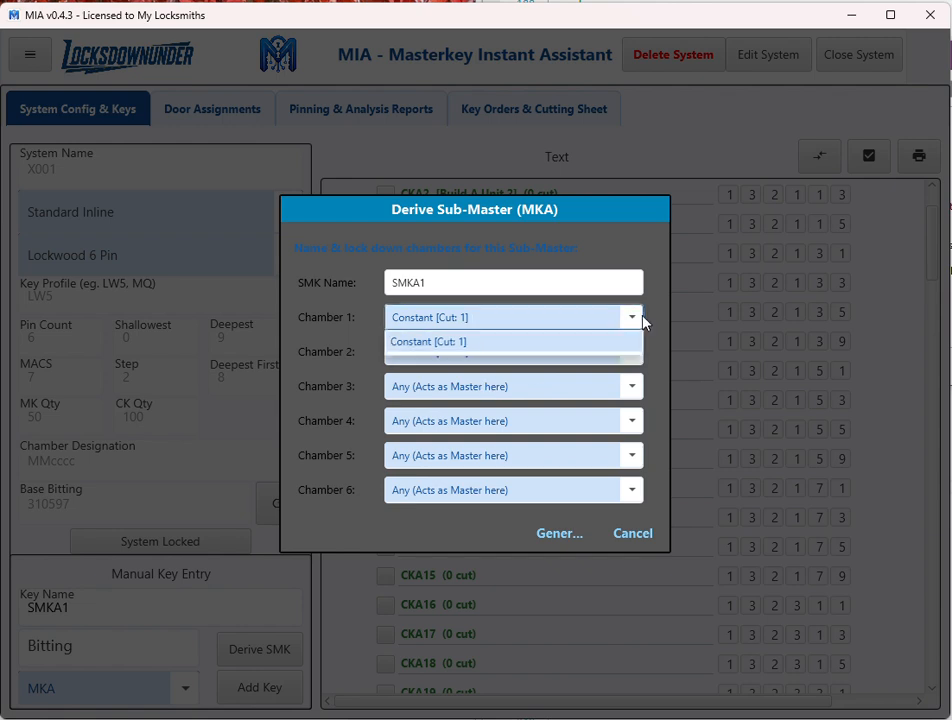
{"action": "left_click", "coordinate": [637, 319]}
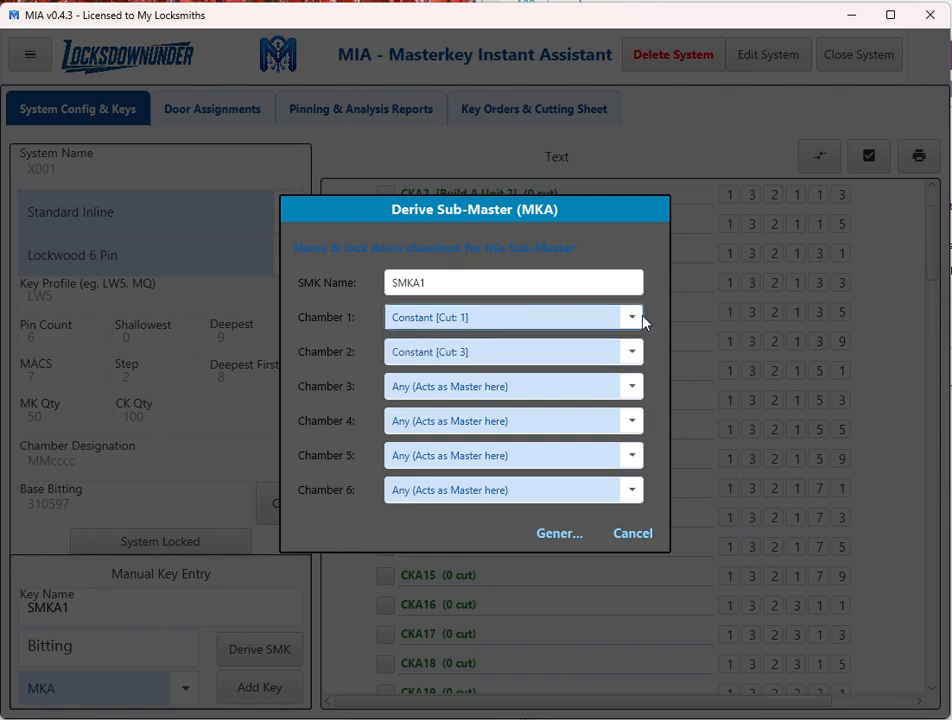
{"action": "left_click", "coordinate": [632, 387]}
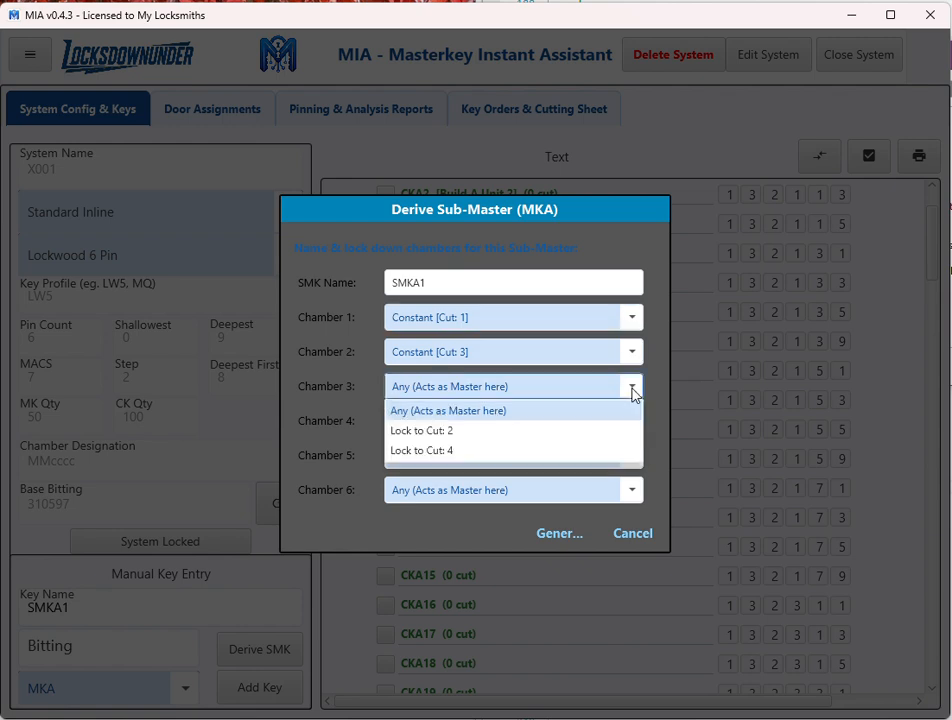
{"action": "left_click", "coordinate": [604, 441]}
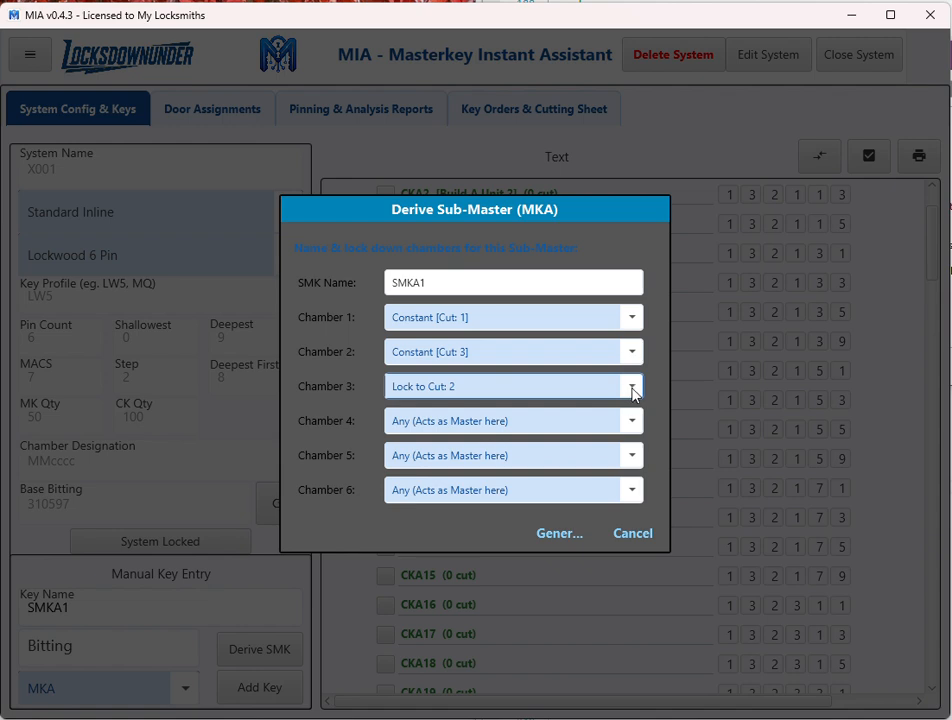
{"action": "left_click", "coordinate": [632, 424]}
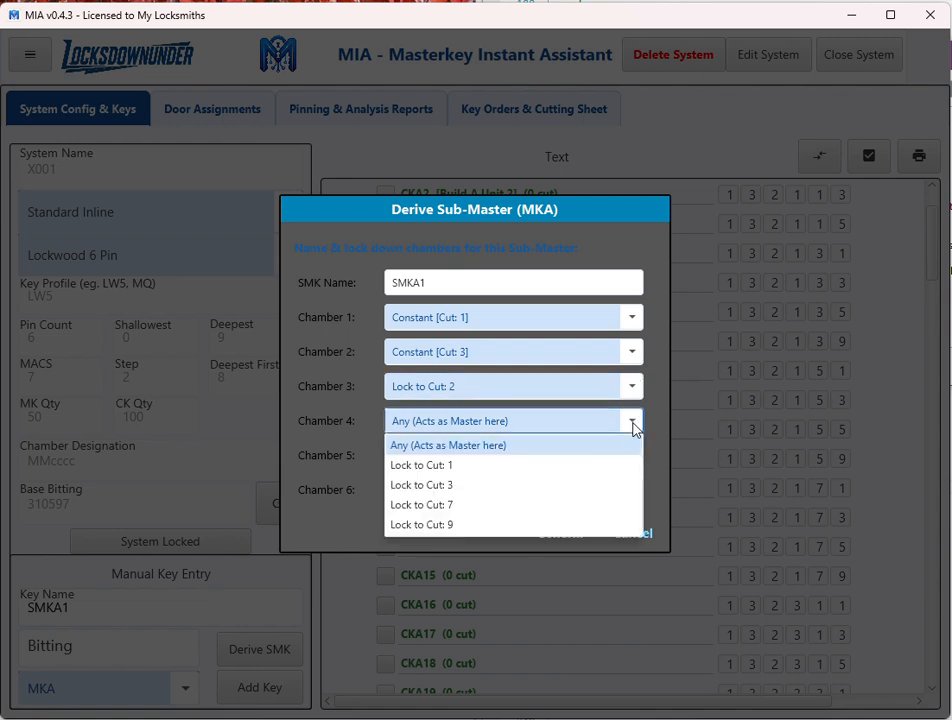
{"action": "left_click", "coordinate": [548, 465]}
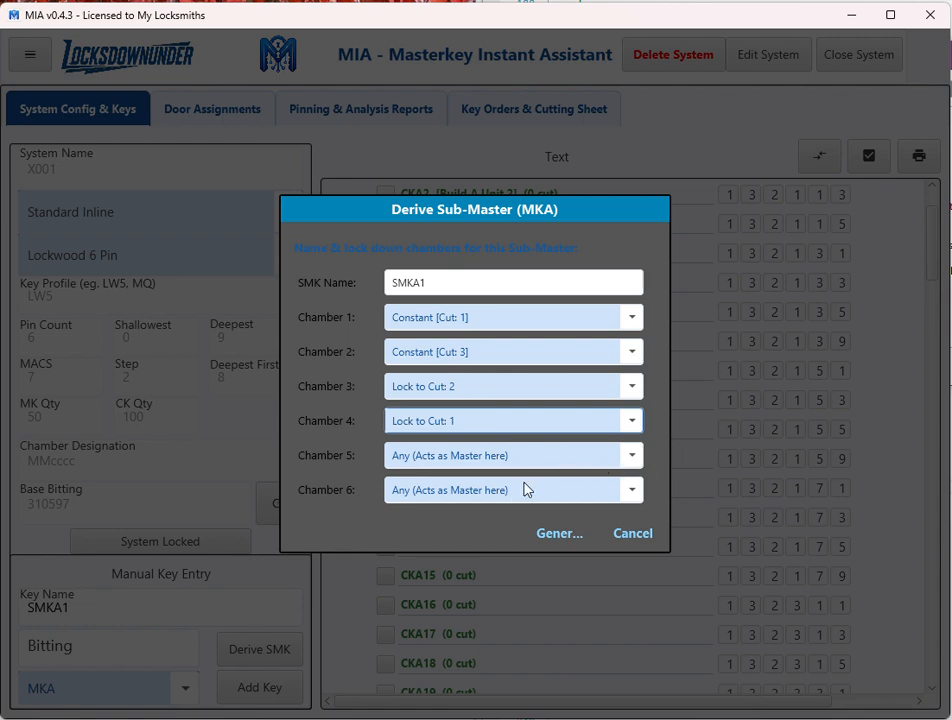
{"action": "left_click", "coordinate": [553, 536]}
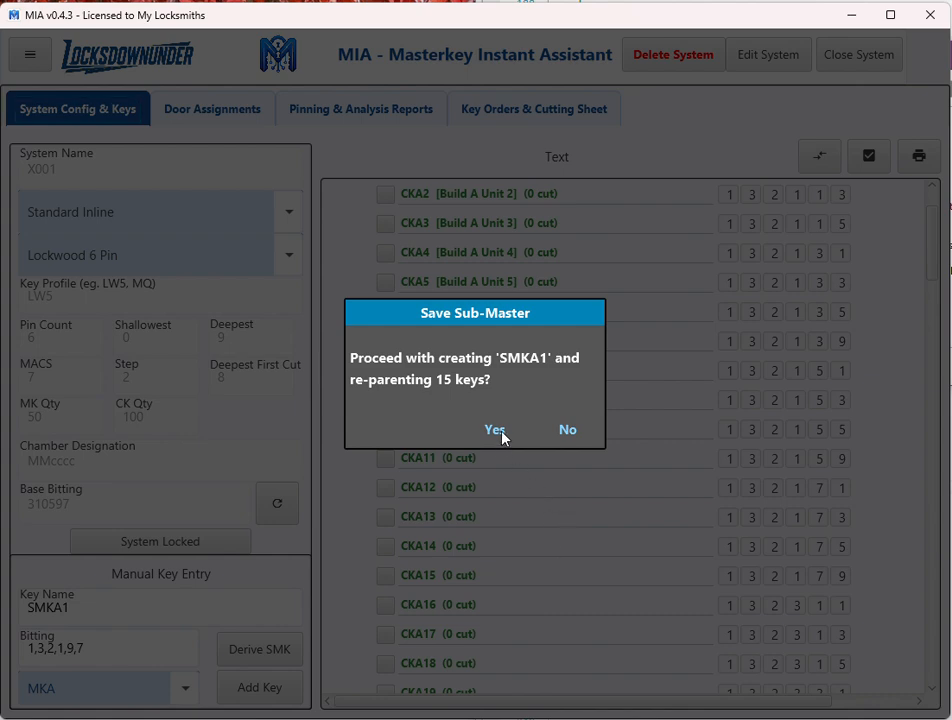
{"action": "left_click", "coordinate": [503, 437]}
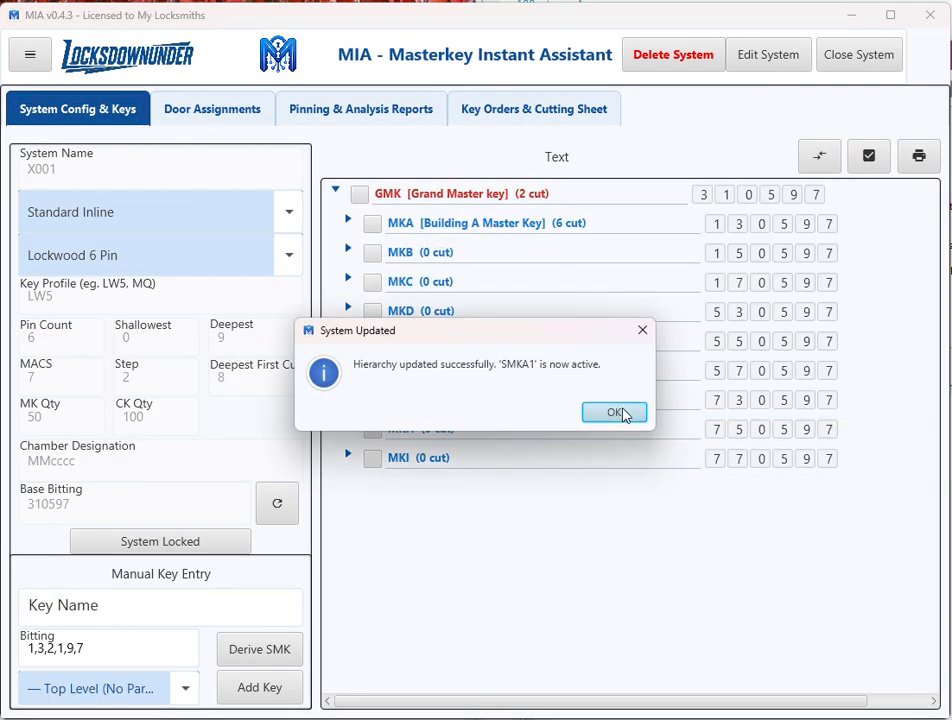
{"action": "left_click", "coordinate": [615, 412]}
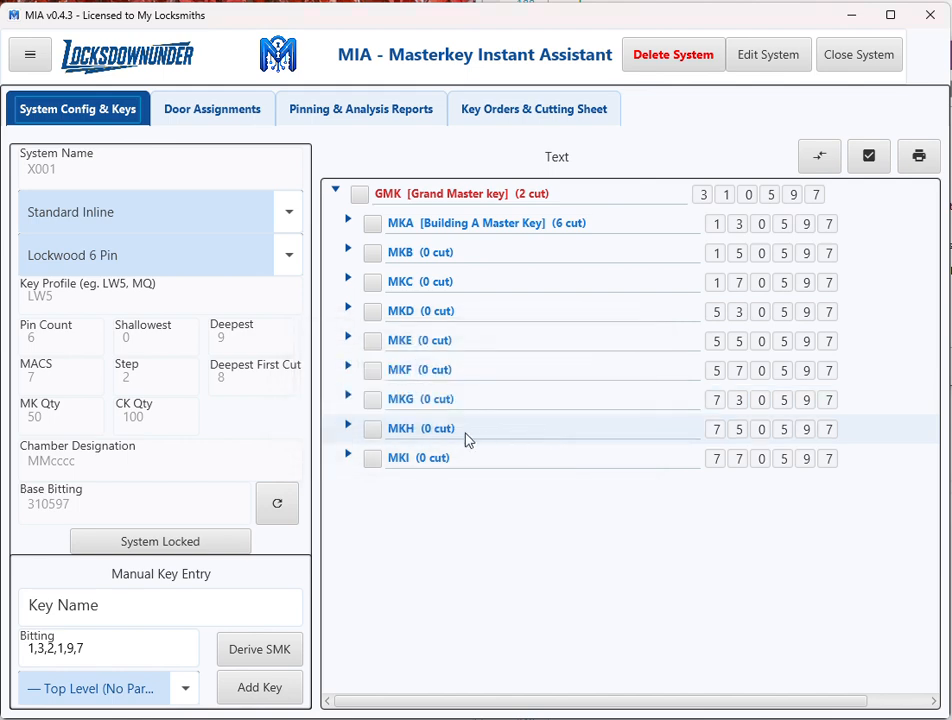
Examine the key hierarchy under MKA to see which change keys belong to sub-master SMKA1 and which stay outside it.
{"action": "left_click", "coordinate": [346, 222]}
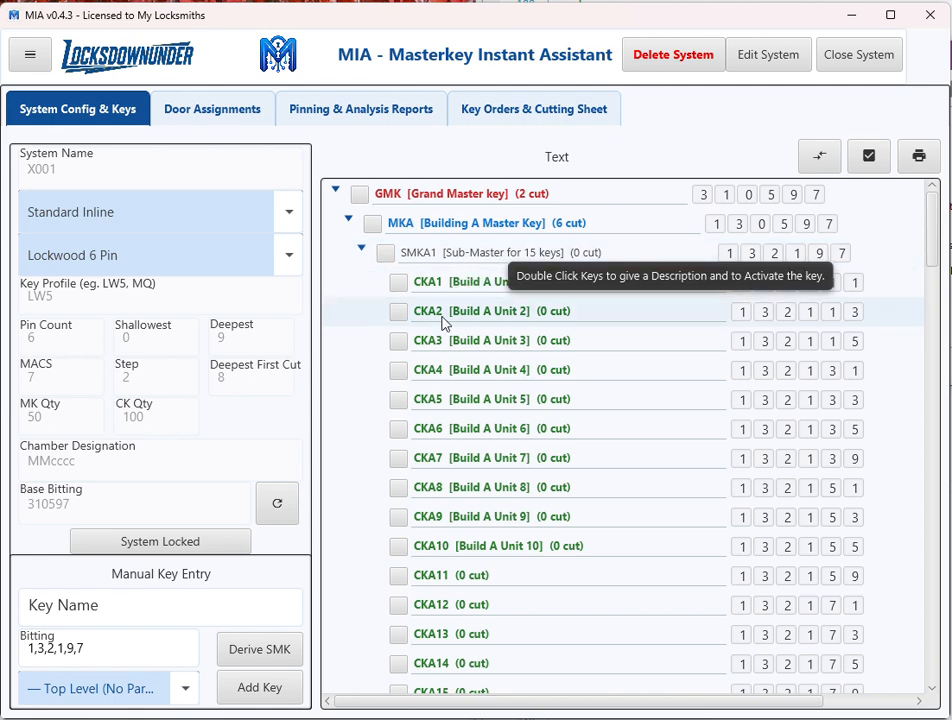
{"action": "scroll", "coordinate": [430, 330], "scroll_direction": "down", "scroll_amount": 1}
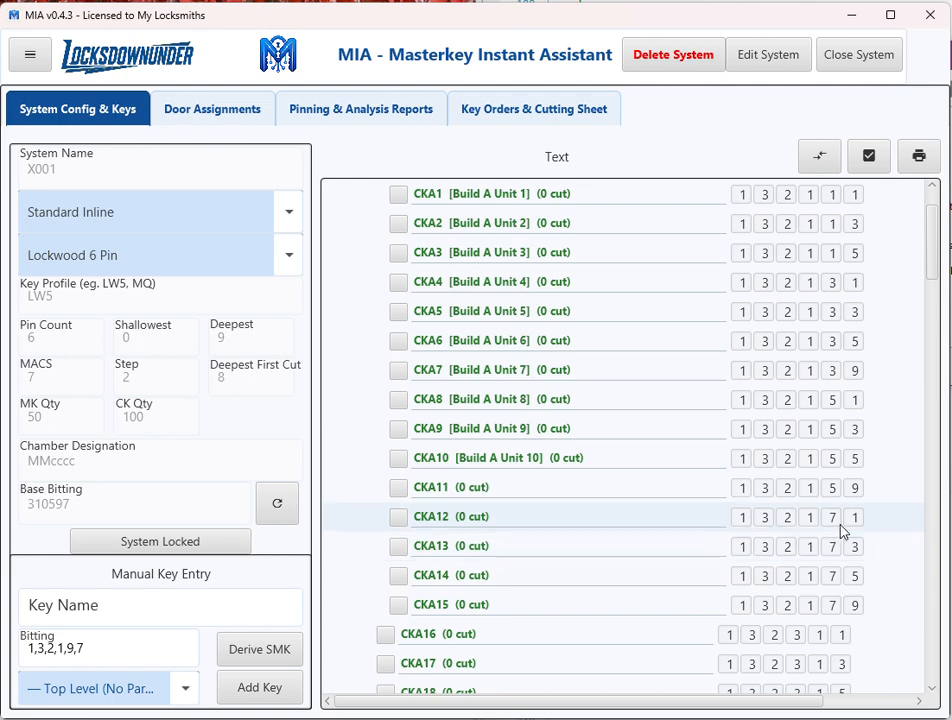
{"action": "scroll", "coordinate": [586, 472], "scroll_direction": "down", "scroll_amount": 1}
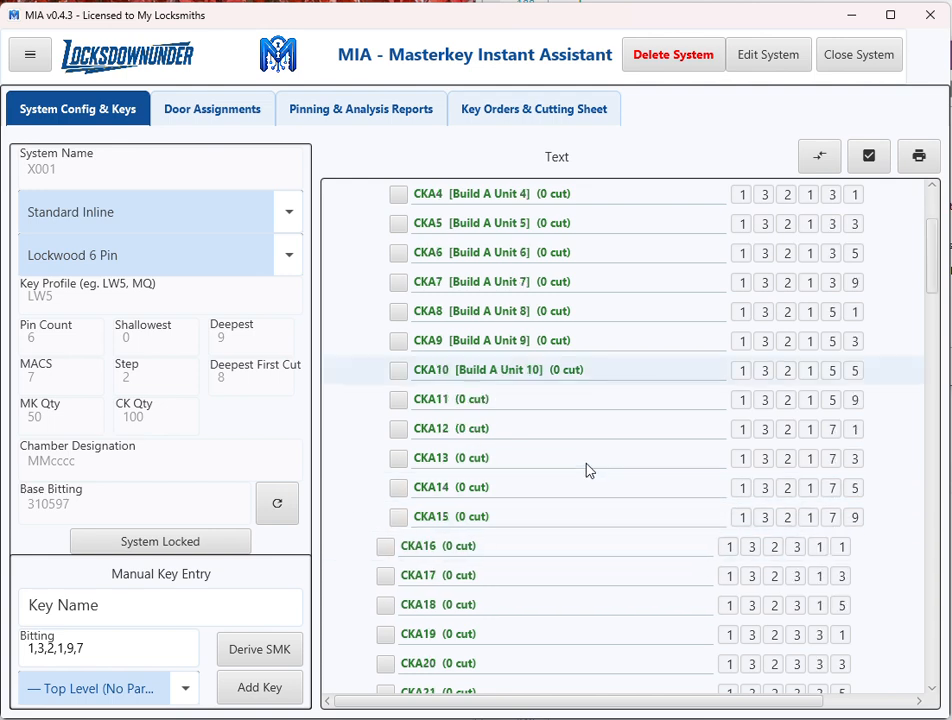
{"action": "scroll", "coordinate": [585, 470], "scroll_direction": "down", "scroll_amount": 1}
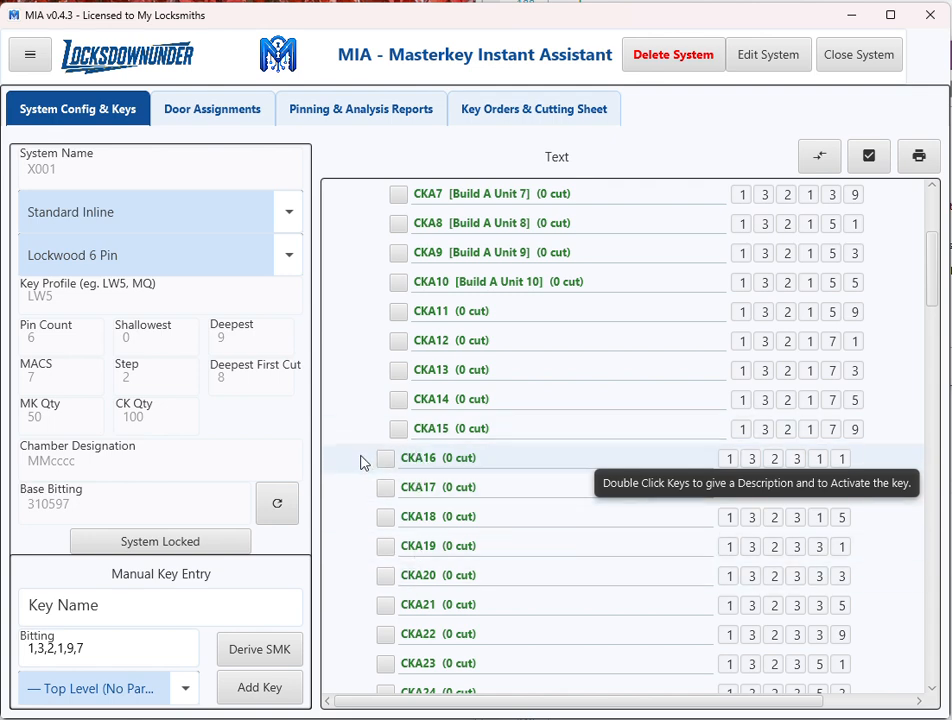
{"action": "scroll", "coordinate": [374, 385], "scroll_direction": "up", "scroll_amount": 3}
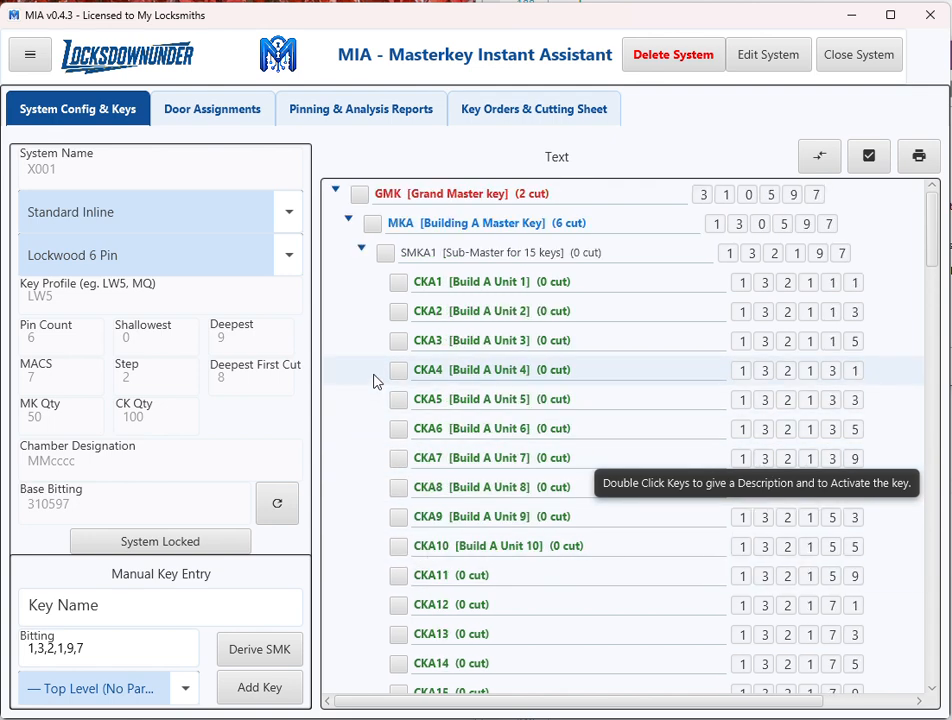
{"action": "left_click", "coordinate": [362, 249]}
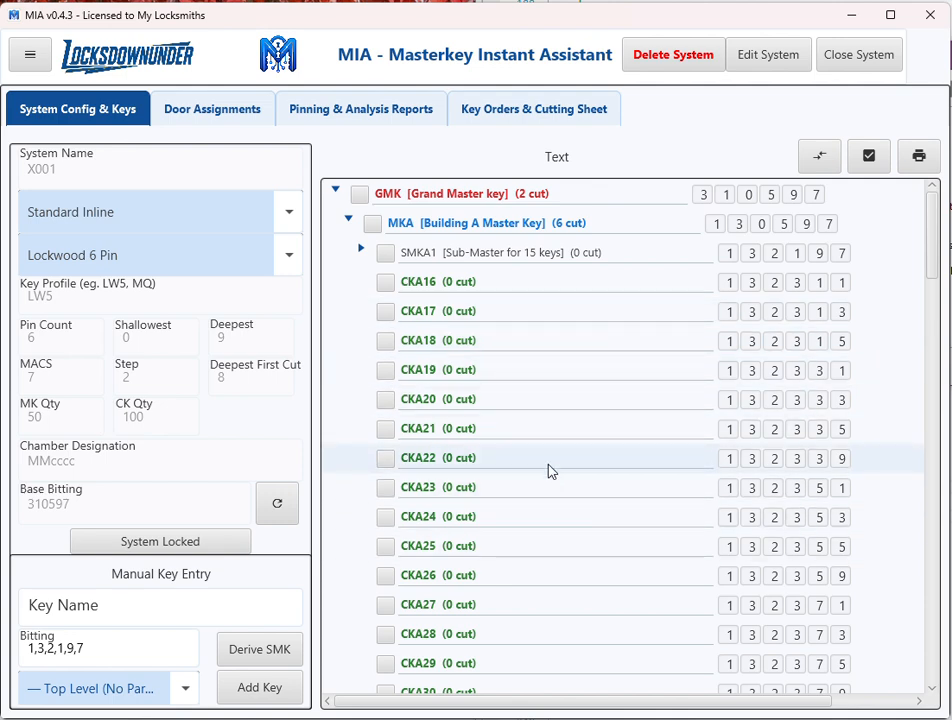
{"action": "left_click", "coordinate": [360, 250]}
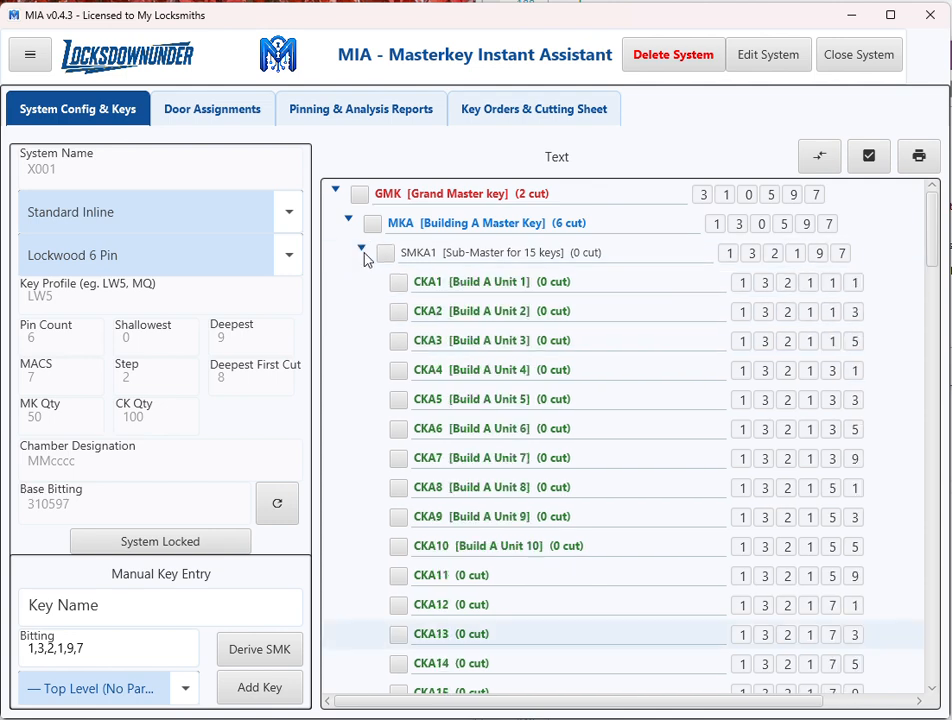